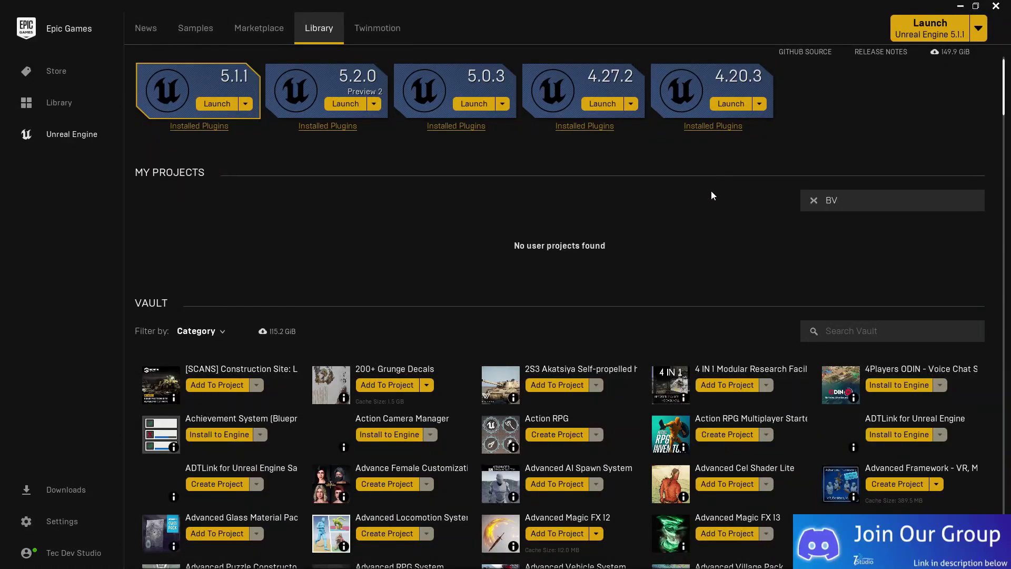
Step: Launch Unreal Engine 5.2.0 Preview 2 from the launcher's Library
scroll(722, 191, "up", 1)
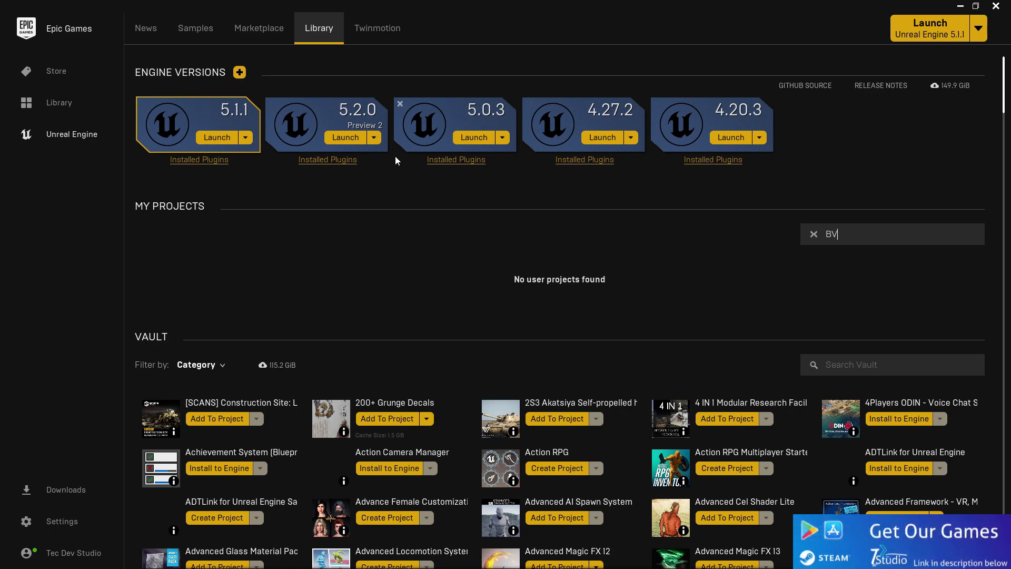
left_click(345, 140)
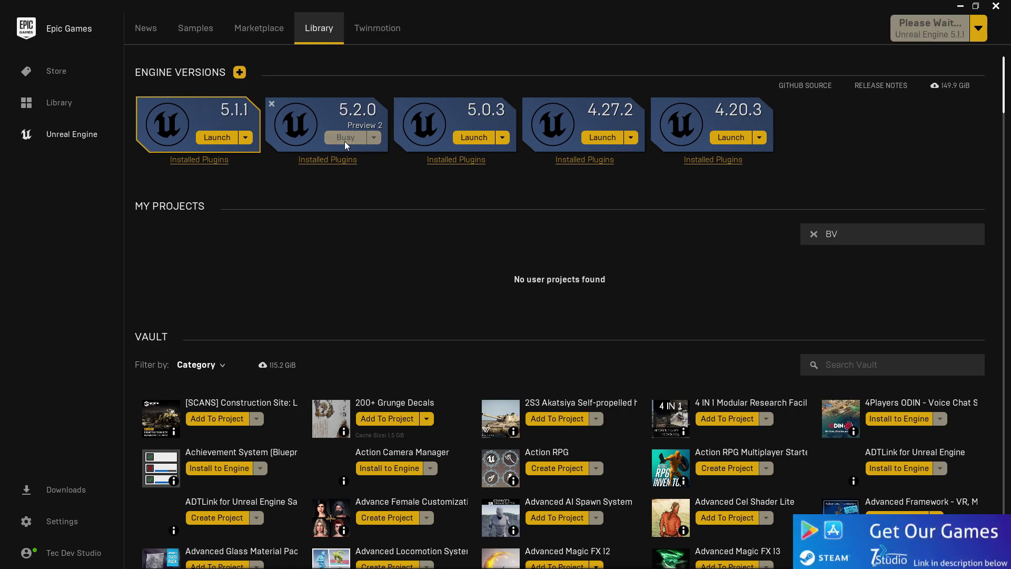
Step: Show the Games templates in a maximized Project Browser with Music as the project location
left_click(960, 6)
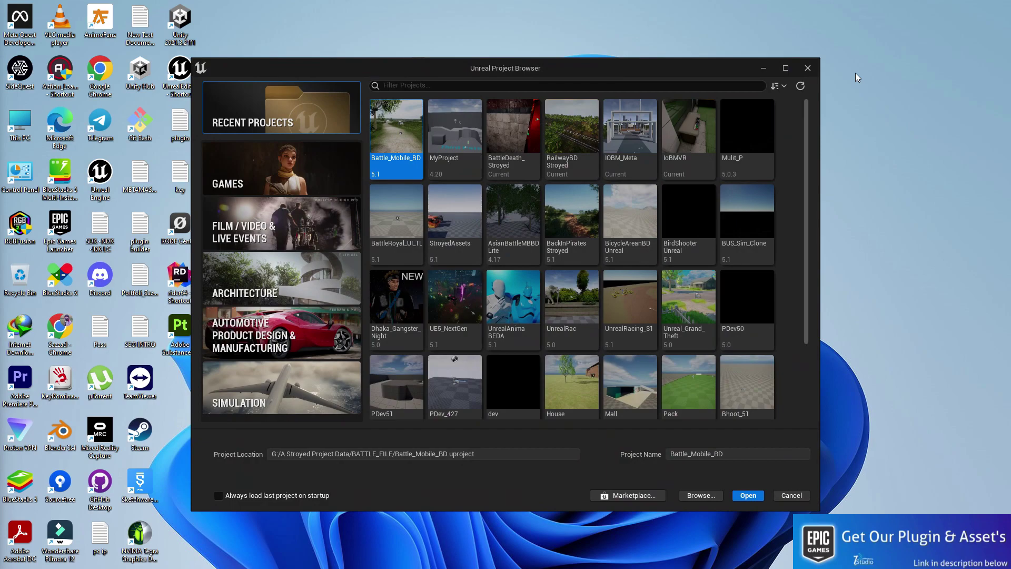
left_click(269, 148)
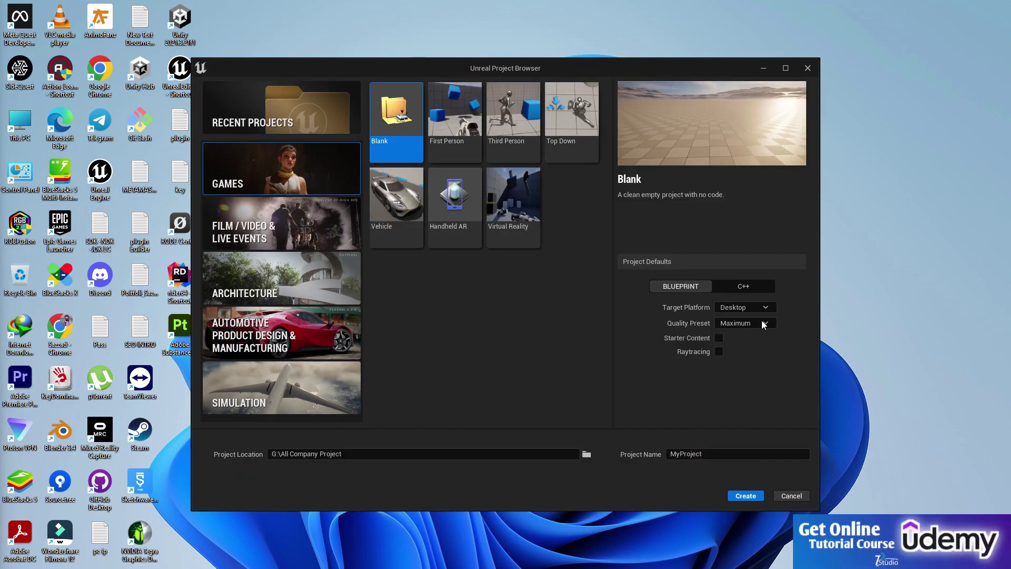
left_click(783, 72)
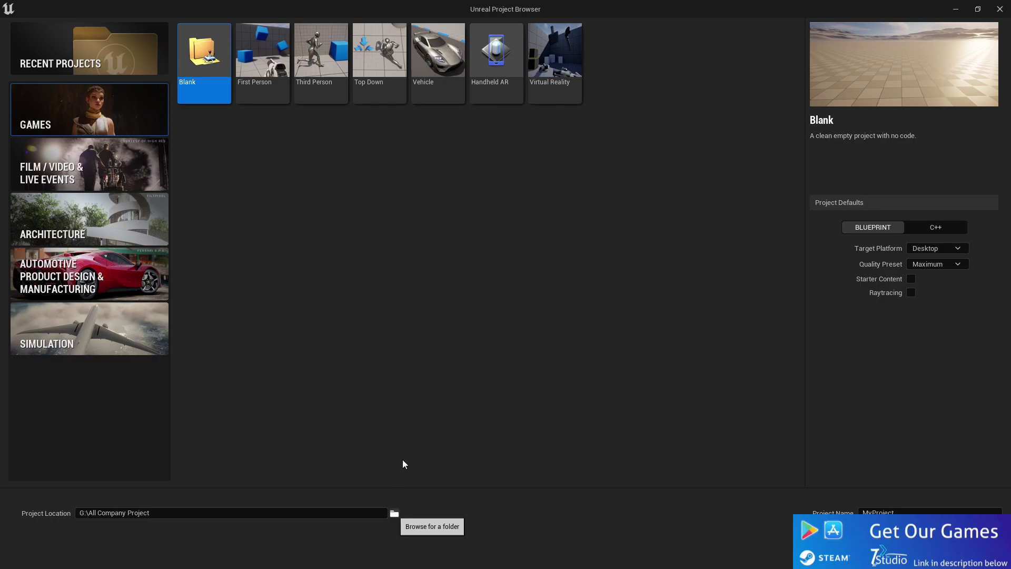
left_click(394, 513)
left_click(42, 186)
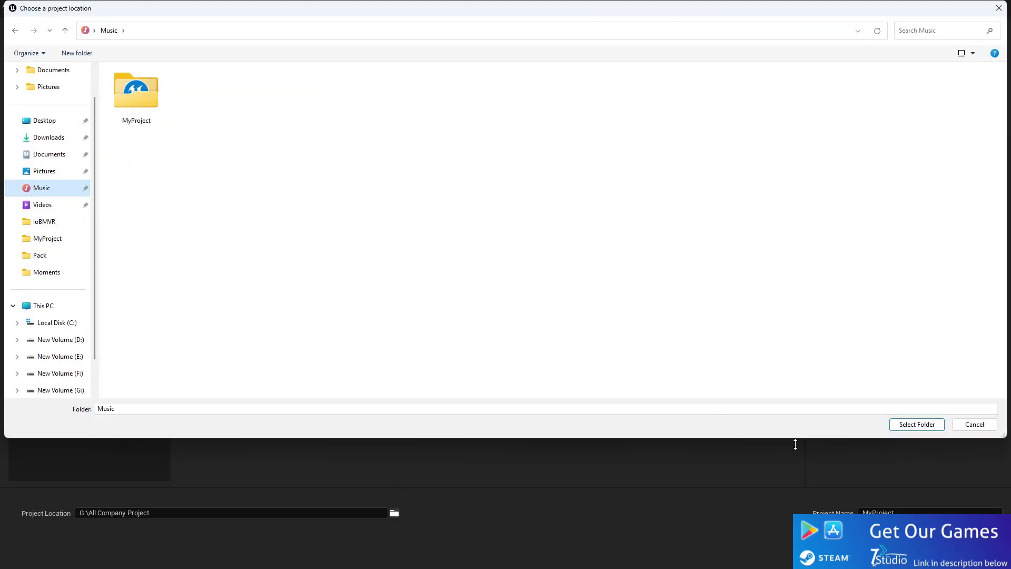
left_click(914, 423)
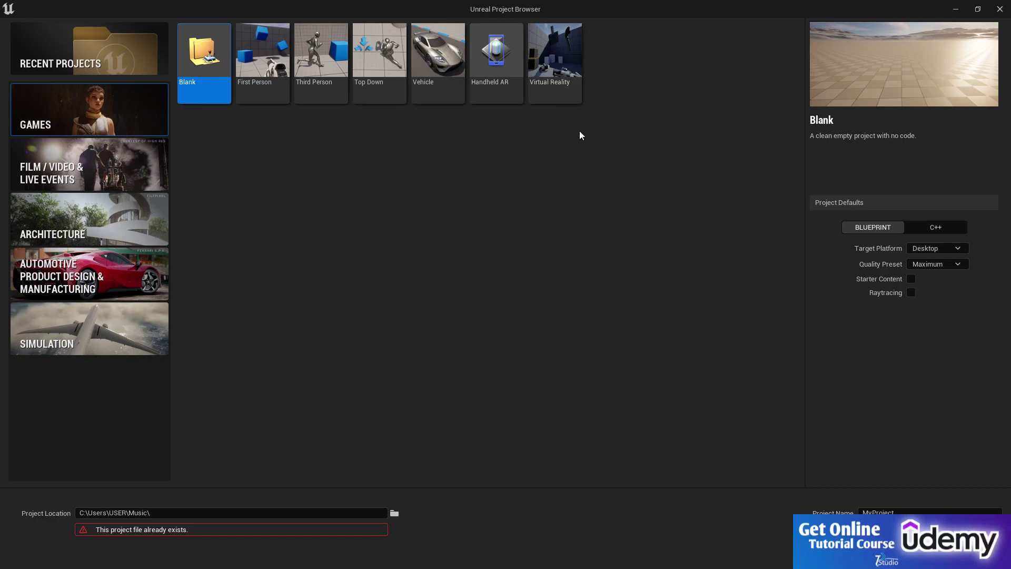
Step: Pick the Third Person template and leave the project type on Blueprint rather than C++
left_click(329, 105)
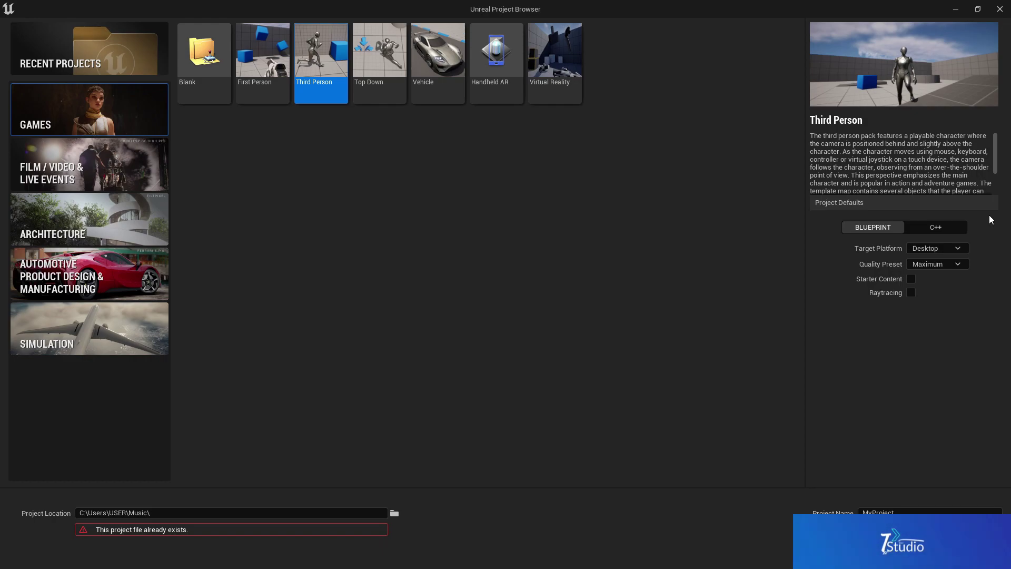
left_click(965, 228)
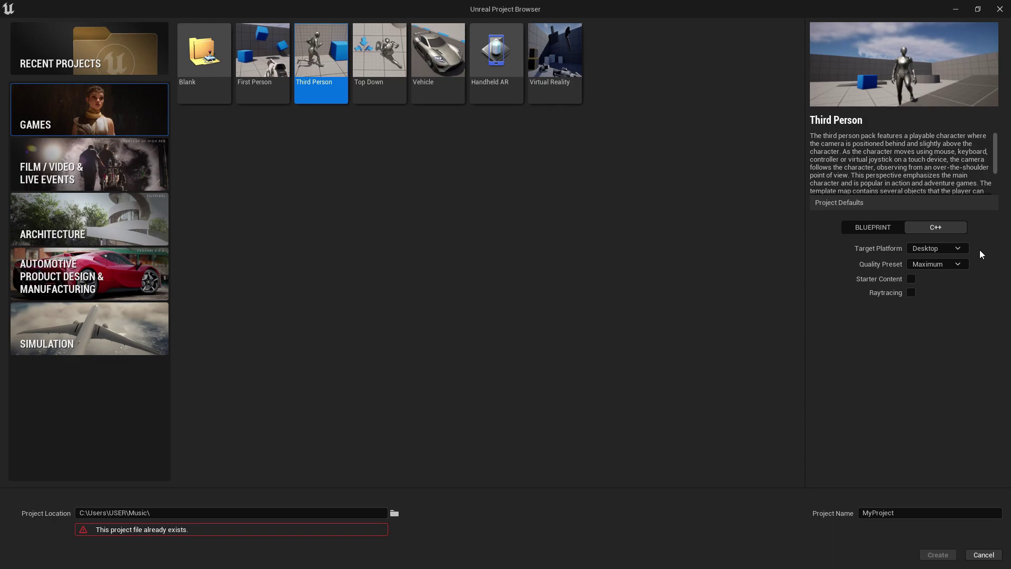
left_click(872, 230)
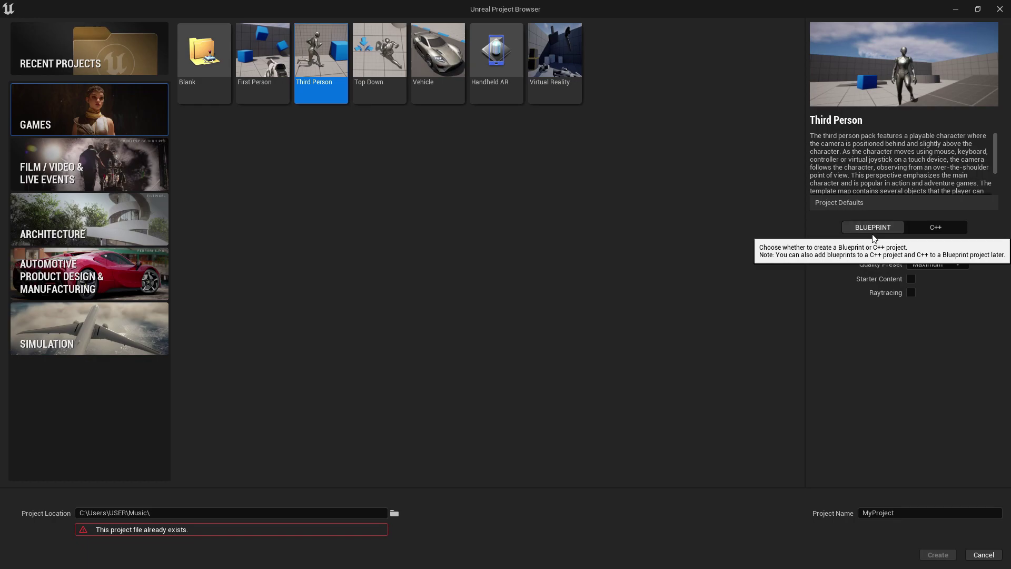
left_click(937, 230)
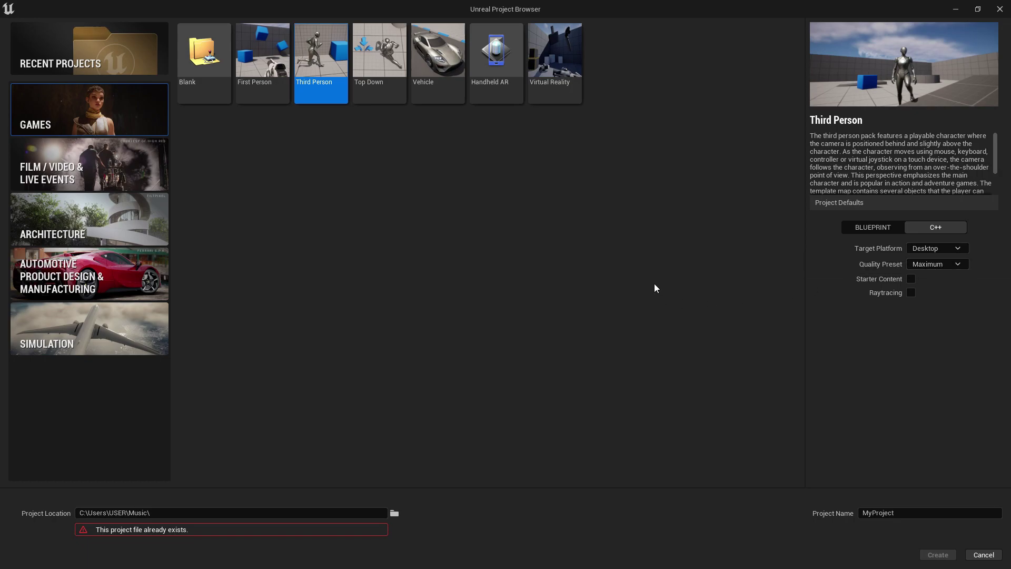
left_click(869, 230)
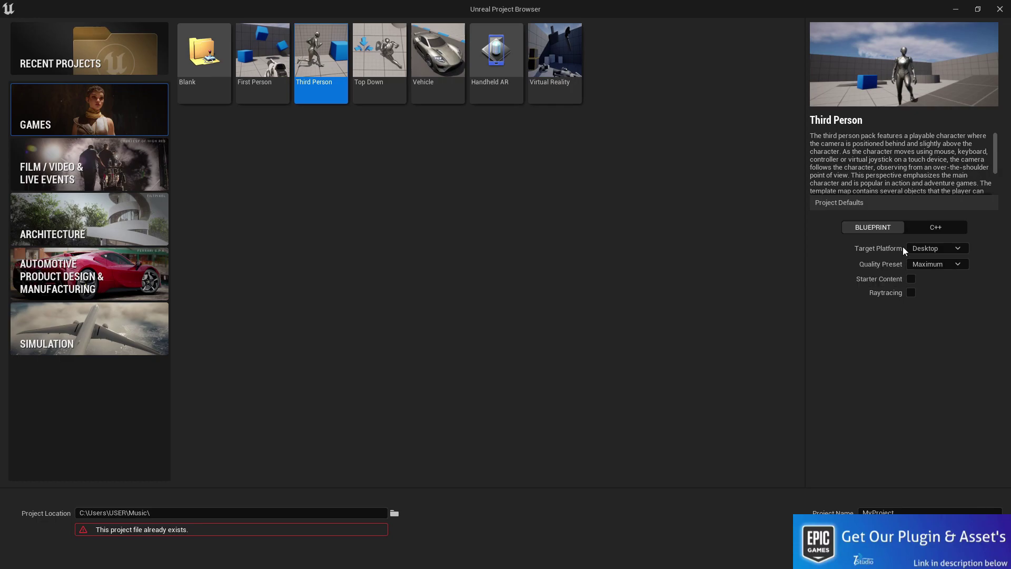
Step: Choose Mobile as the target platform and Scalable as the quality preset
left_click(927, 249)
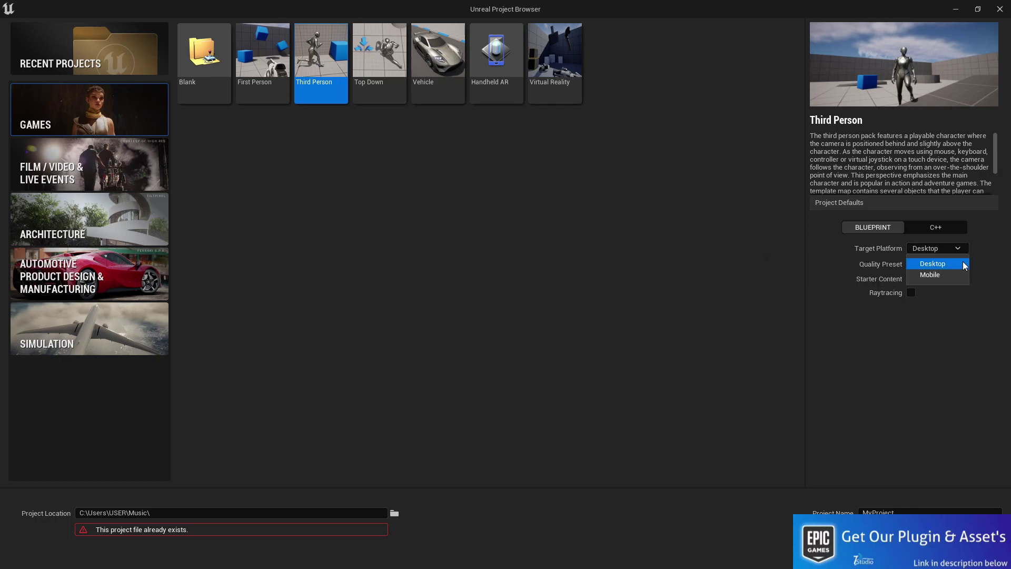
left_click(955, 275)
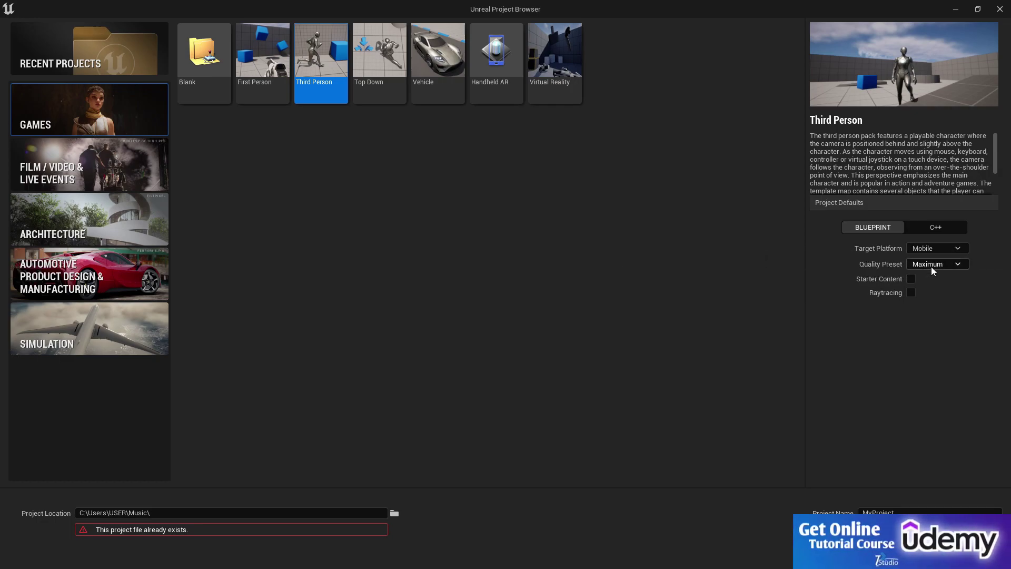
left_click(931, 266)
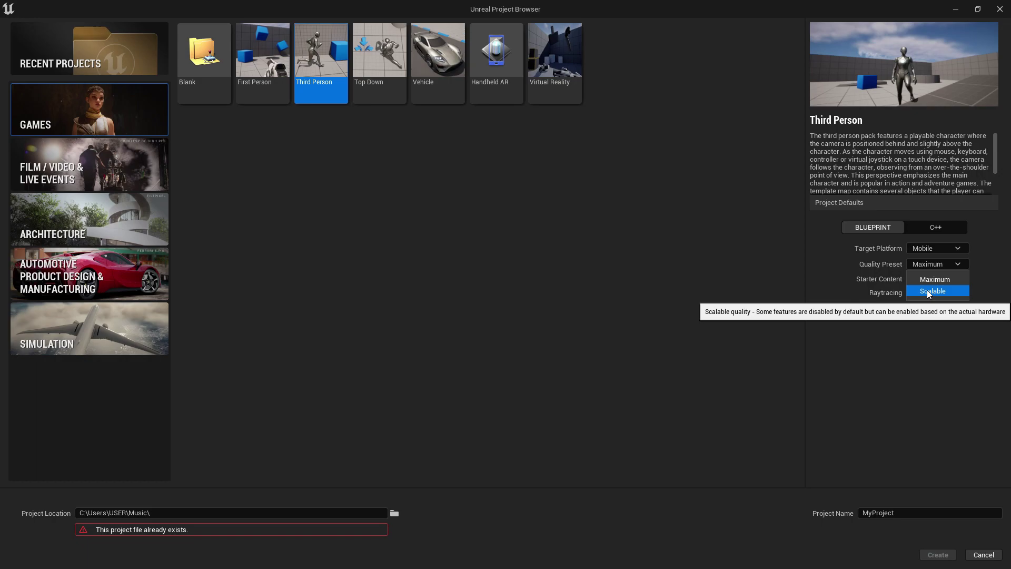
left_click(927, 291)
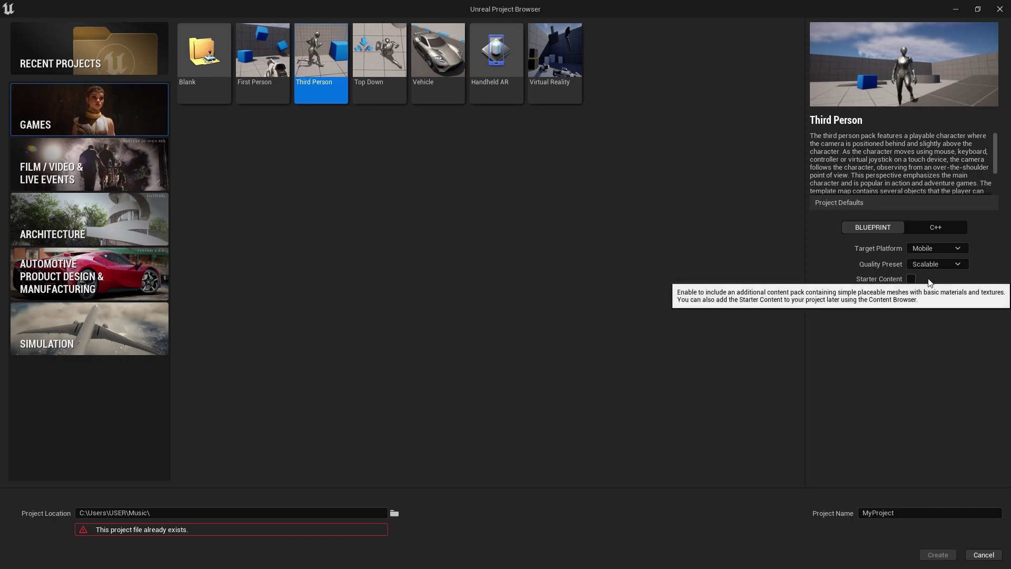
Step: Name the project UE52 and create it, opening the ThirdPersonMap level
left_click(927, 512)
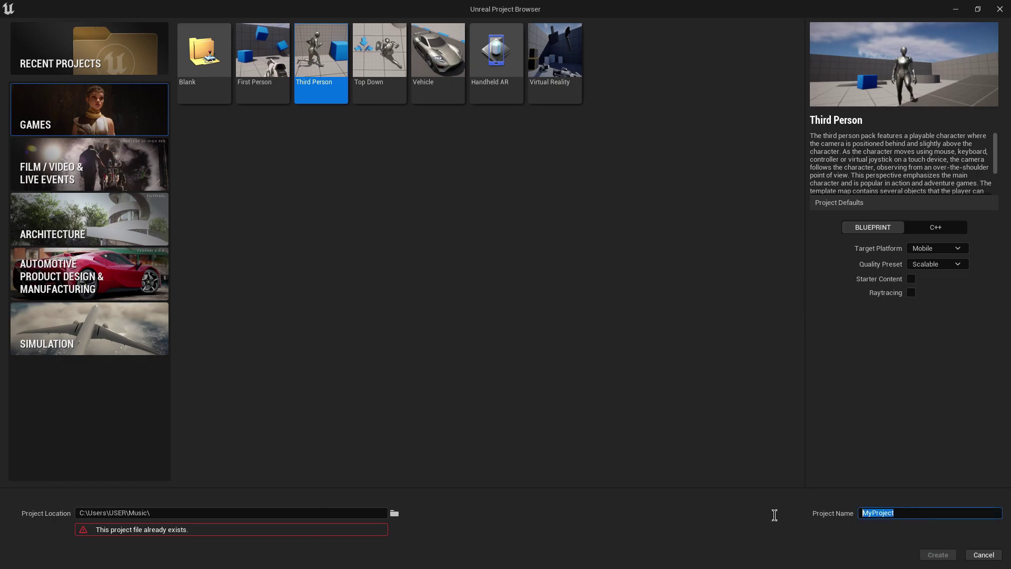
type("UE5")
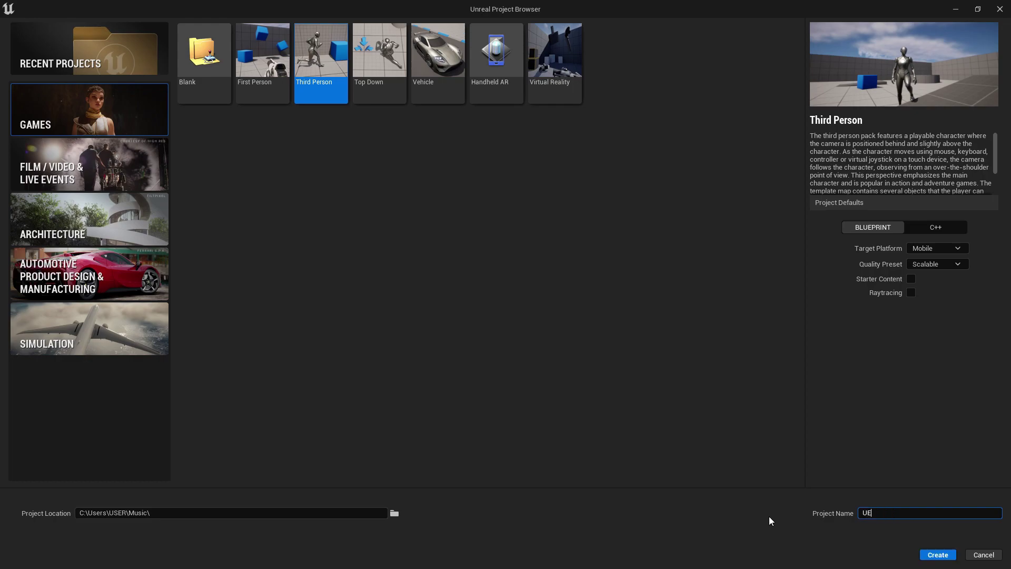
type("2")
left_click(922, 553)
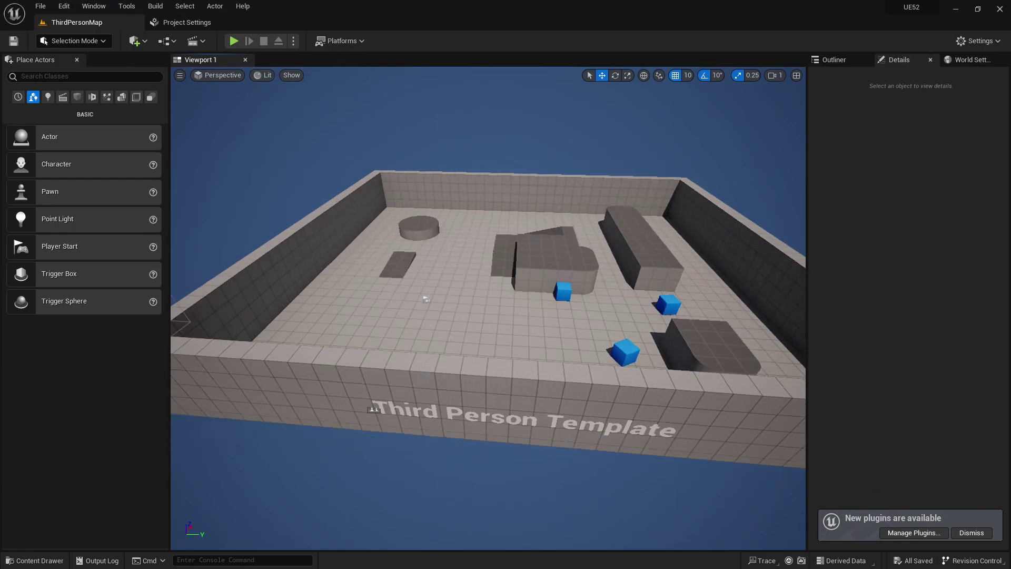
mouse_move(488, 308)
right_mouse_down()
mouse_move(501, 285)
mouse_move(501, 301)
right_mouse_up()
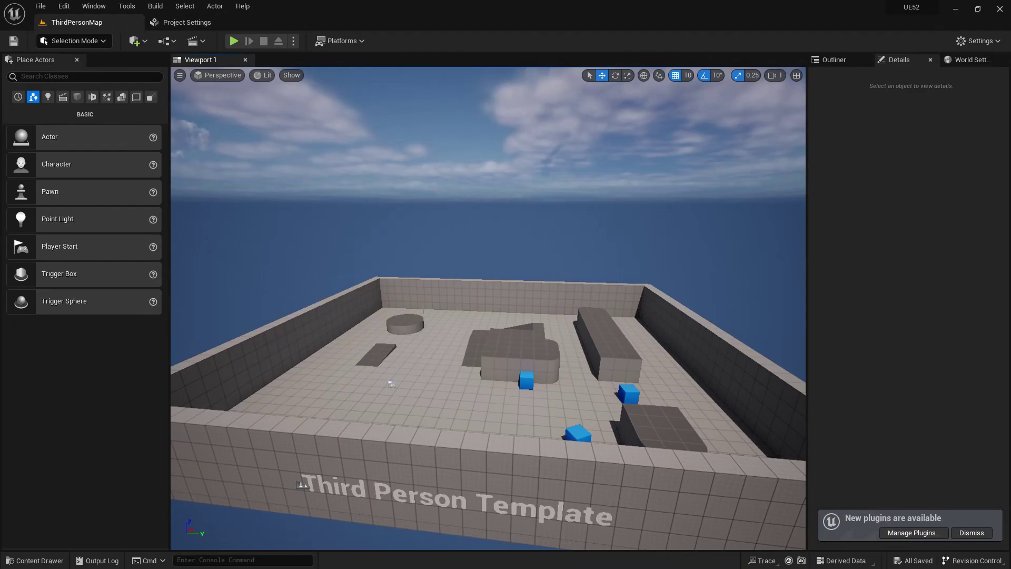
Step: Filter the Project Settings by 'SHADOW'
left_click(192, 21)
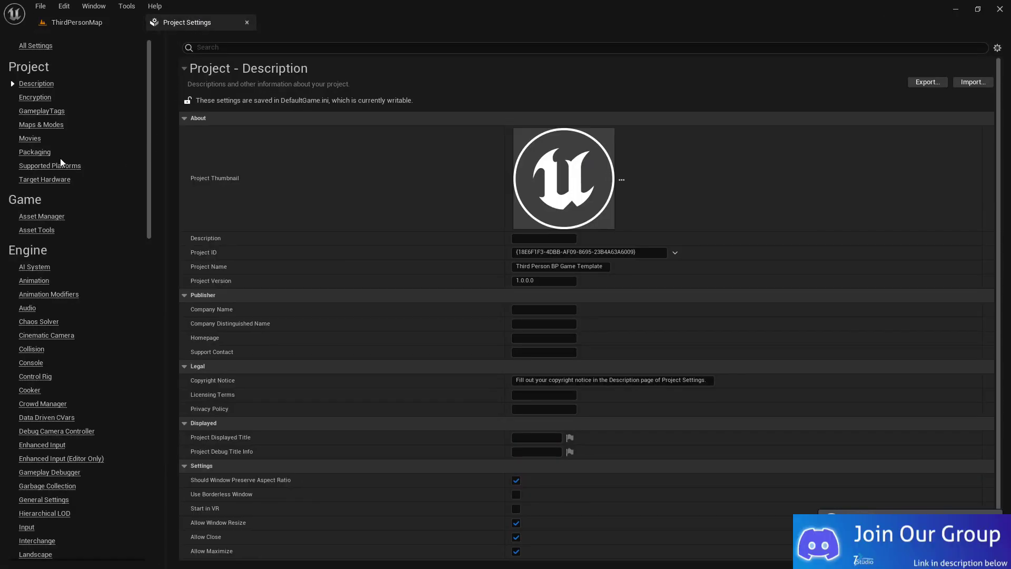
left_click(226, 48)
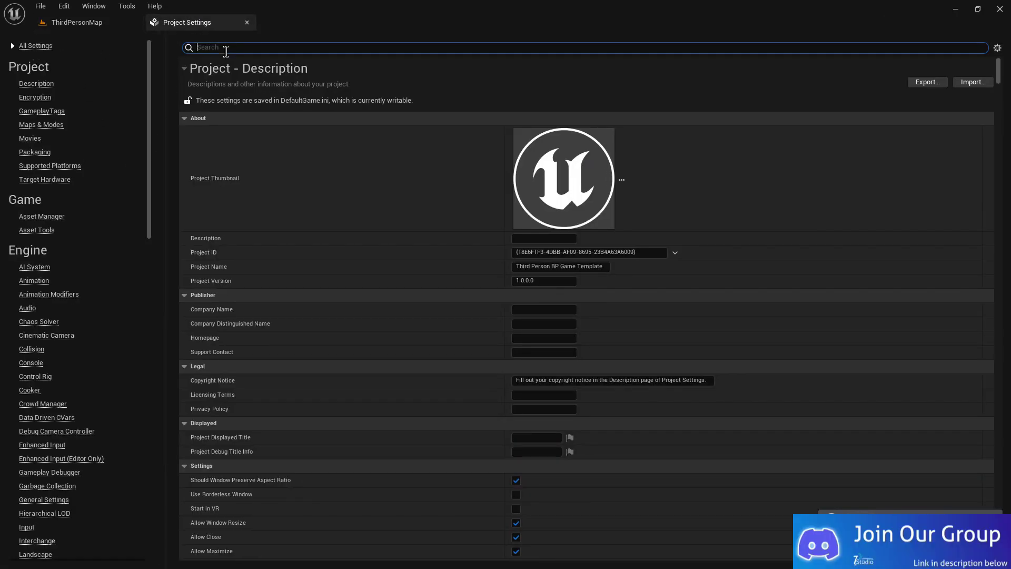
type("SHADOW")
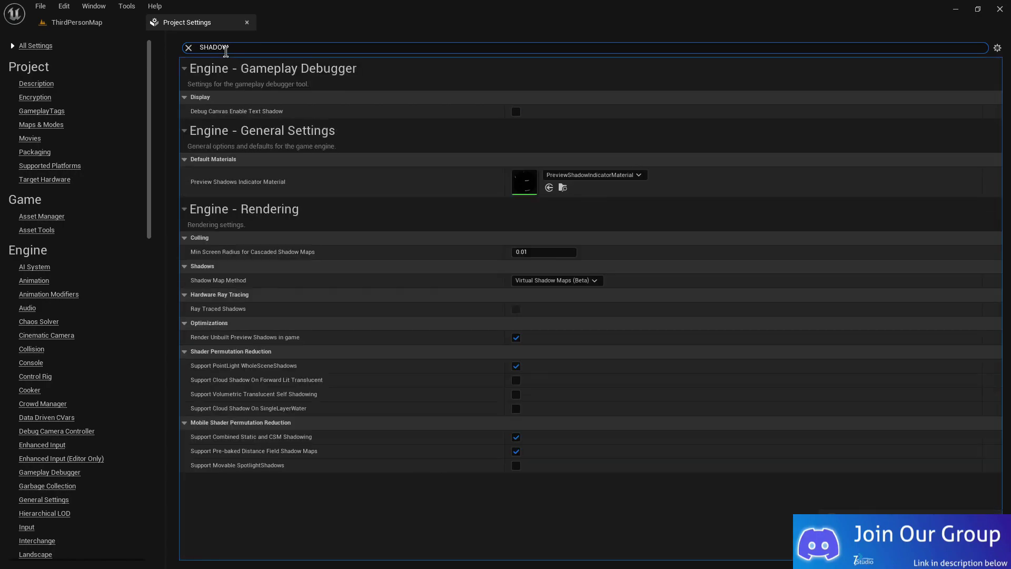
Step: Keep the Shadow Map Method set to Shadow Maps
mouse_move(202, 284)
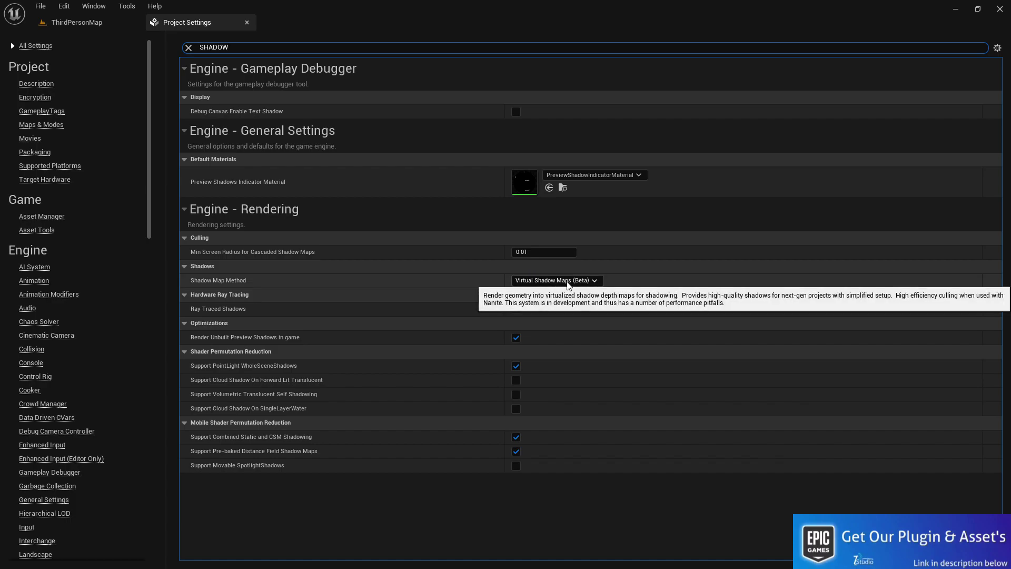
left_click(564, 280)
left_click(527, 293)
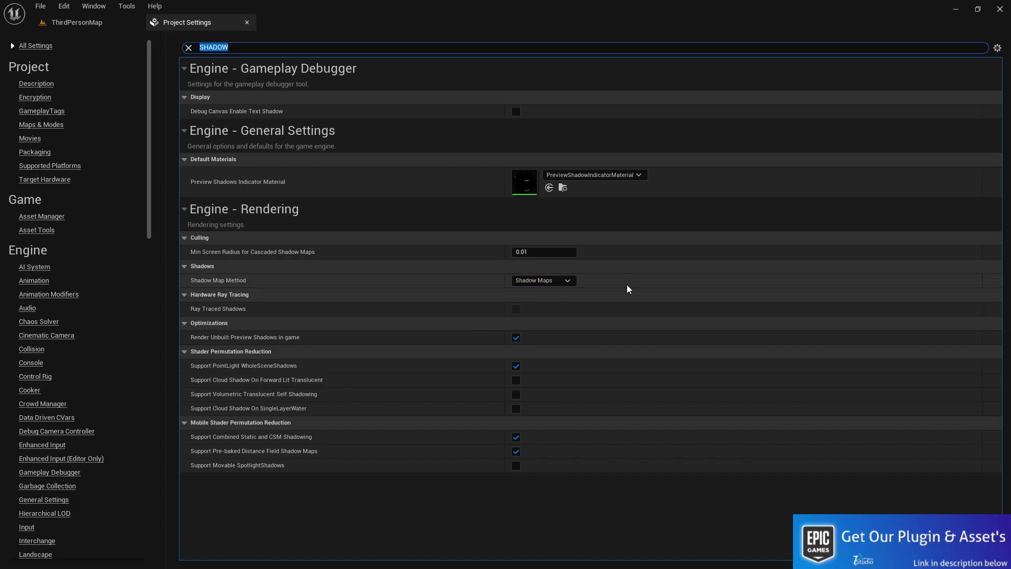
left_click(562, 281)
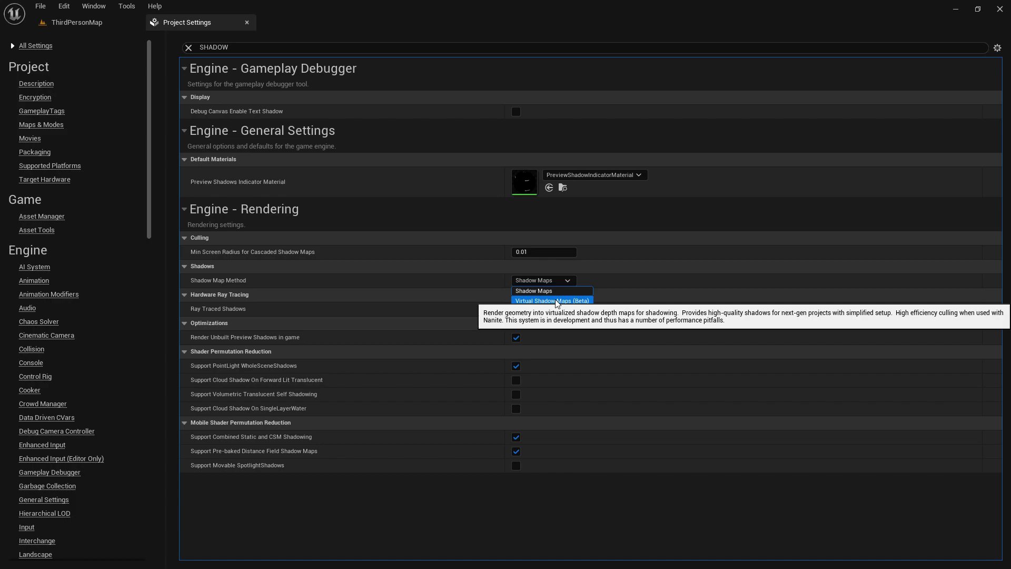
left_click(524, 291)
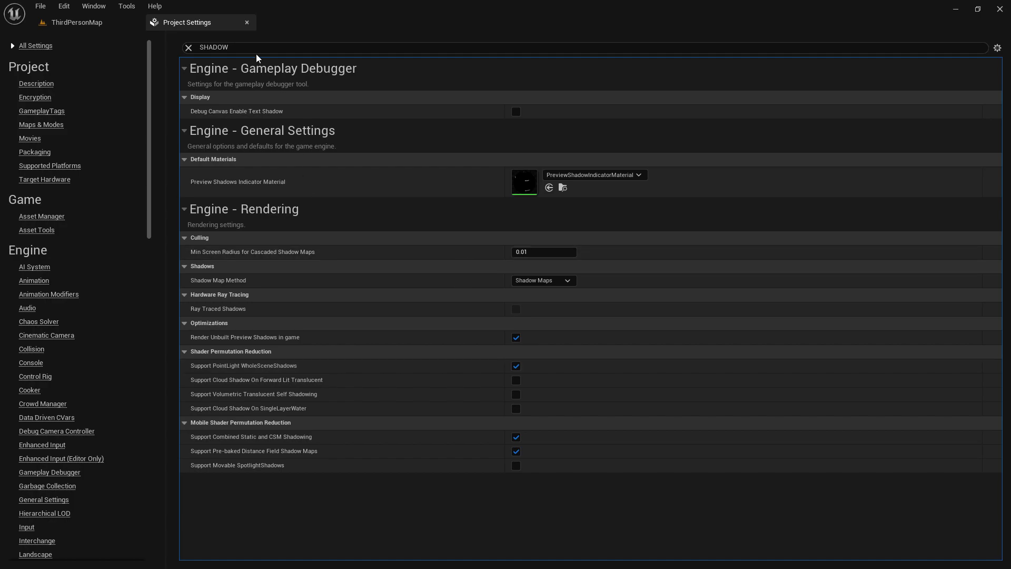
left_click(188, 49)
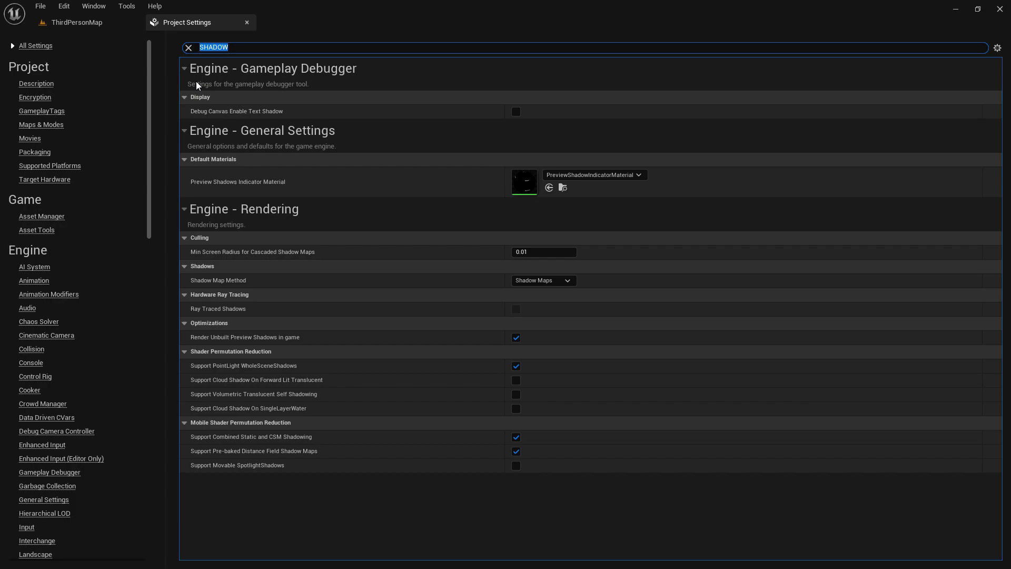
left_click(79, 23)
key("w")
right_click_drag(464, 222, 422, 69)
key("s")
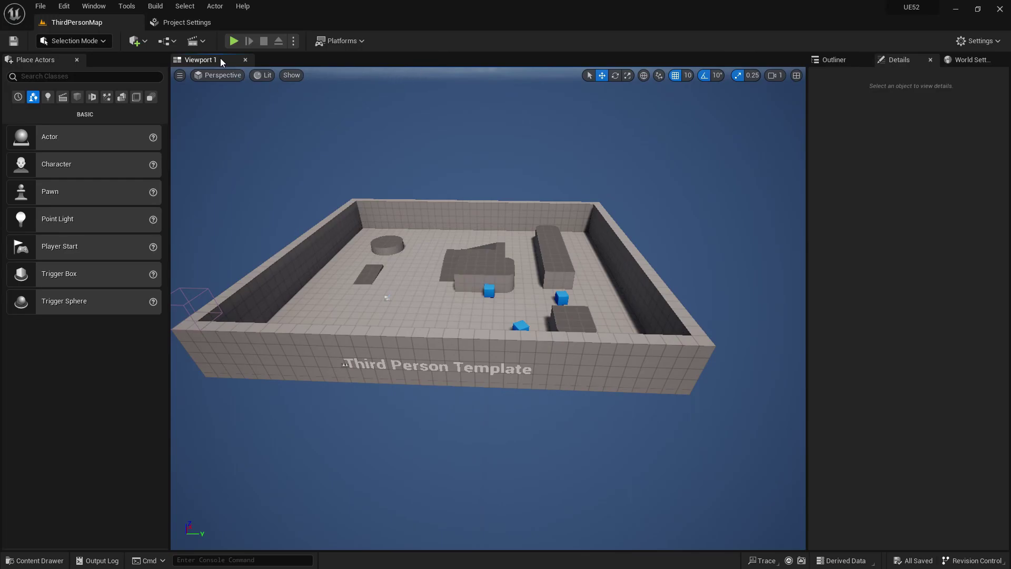
left_click(186, 22)
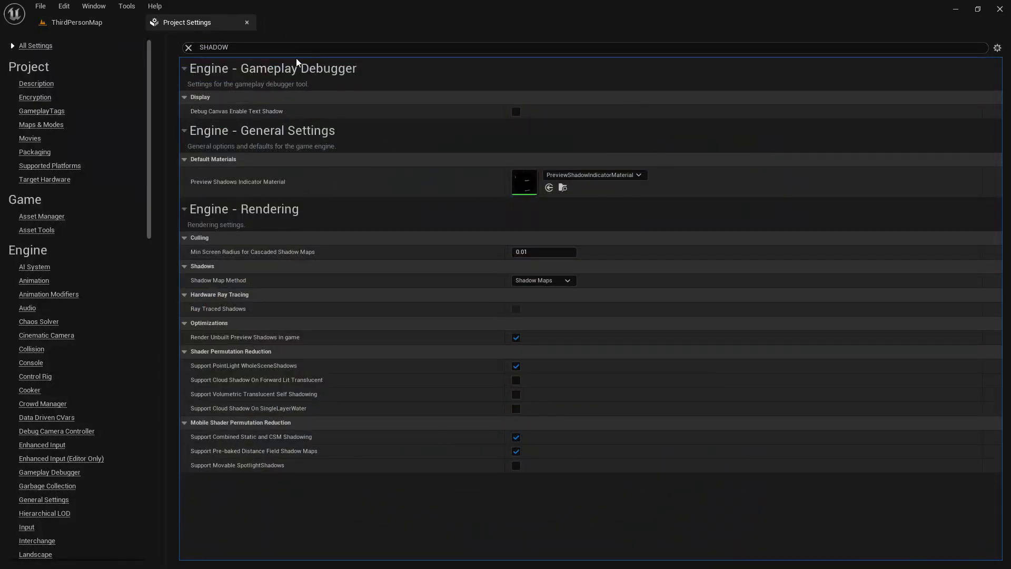
Step: Search 'NAN', untick Engine - Rendering > Nanite, and clear the search filter
left_click(282, 48)
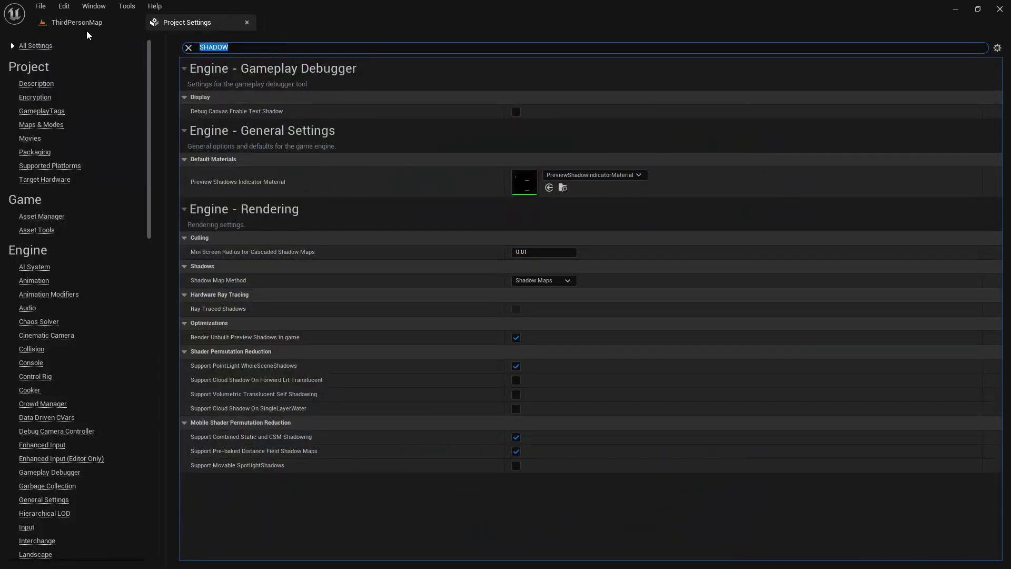
type("NAI")
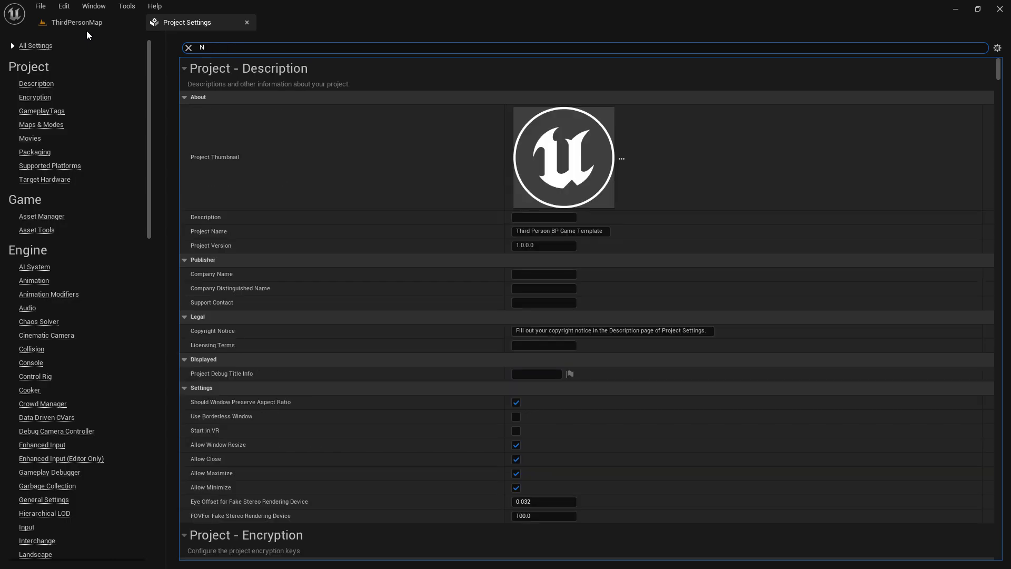
key("BackSpace")
type("N")
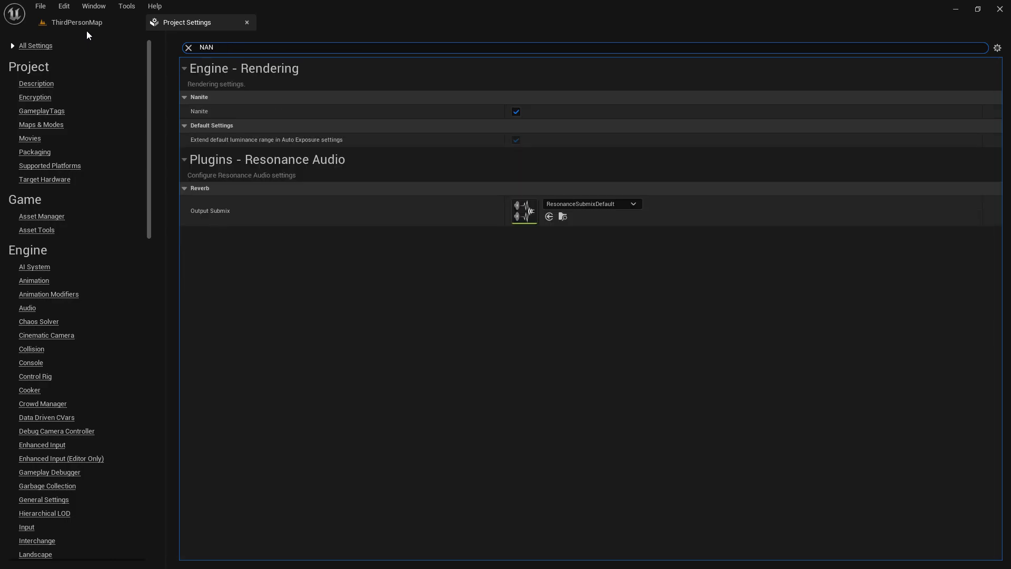
left_click(516, 112)
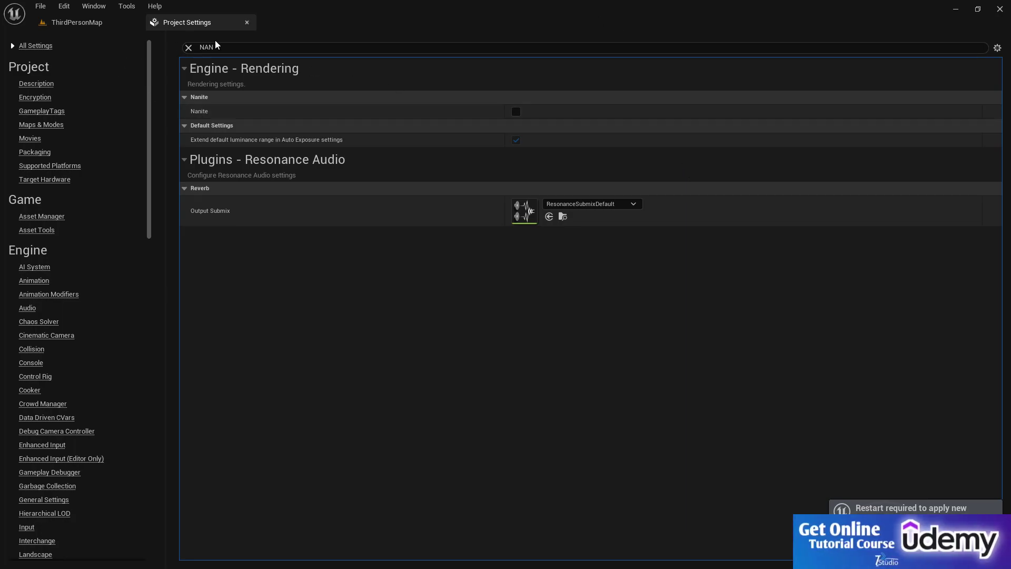
left_click(189, 47)
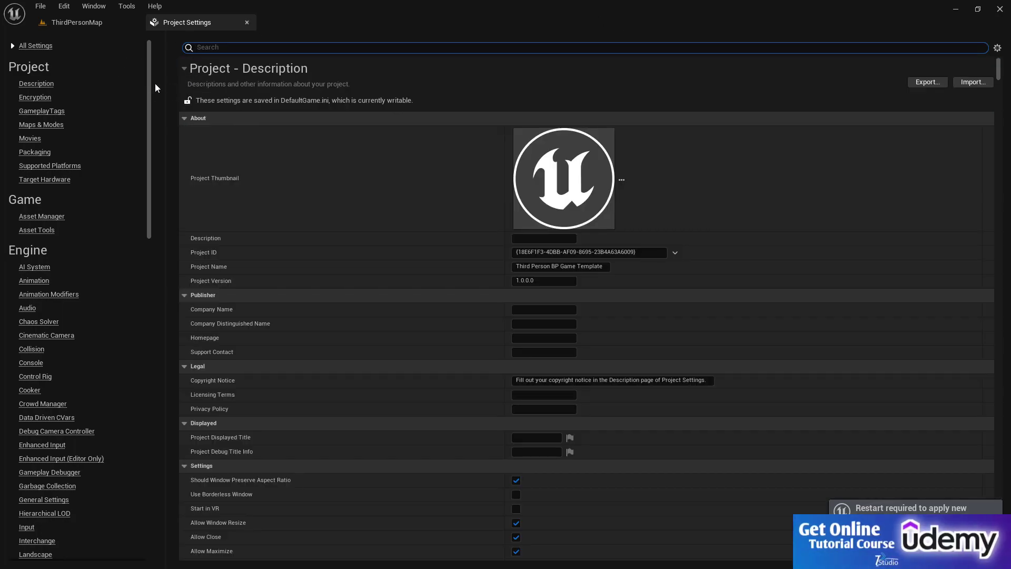
left_click_drag(150, 84, 166, 406)
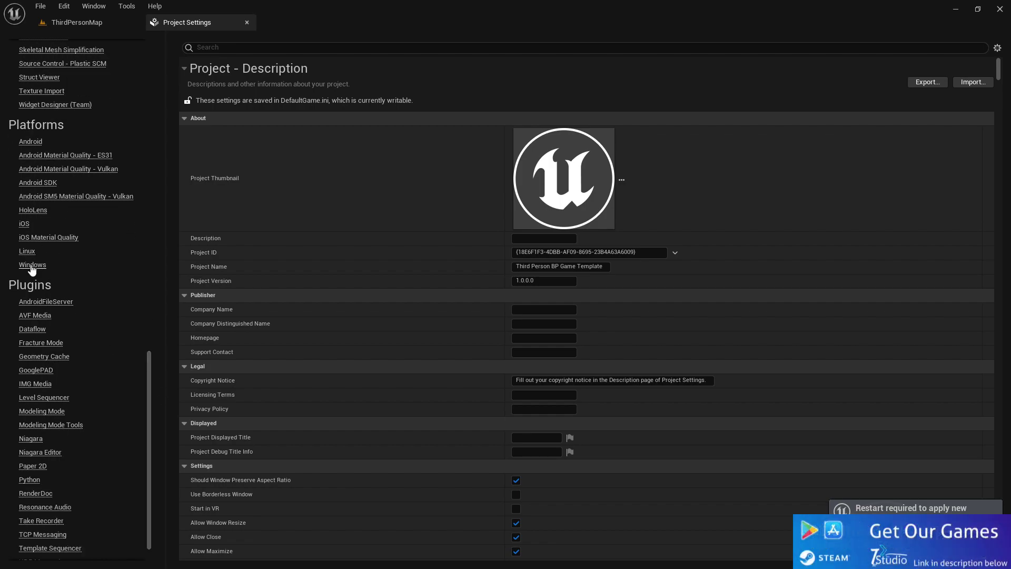
Step: For Windows, enable D3D12 SM5 and ES3.1, Default RHI Default, compiler Visual Studio 2022
left_click(30, 264)
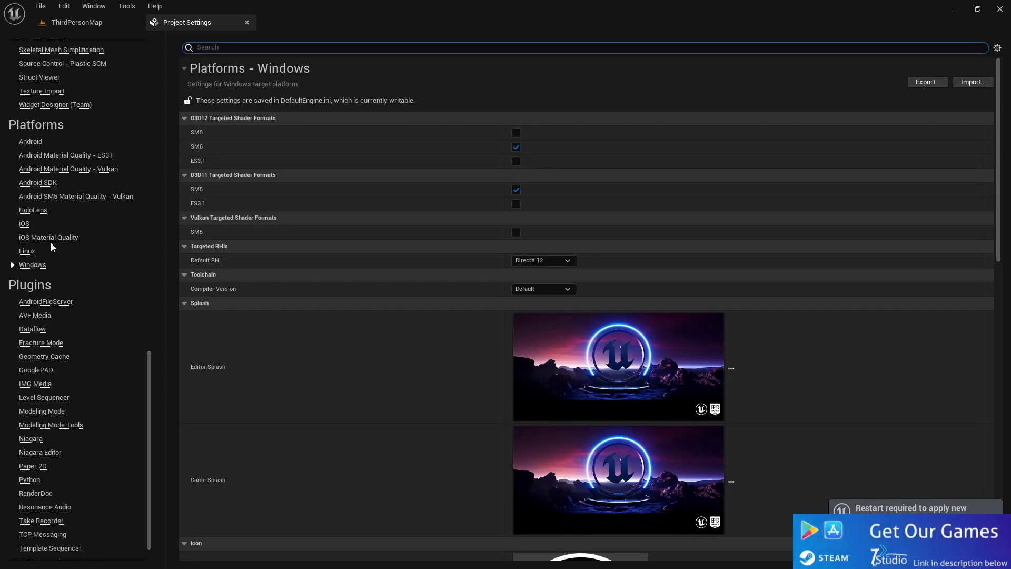
left_click(516, 161)
left_click(516, 132)
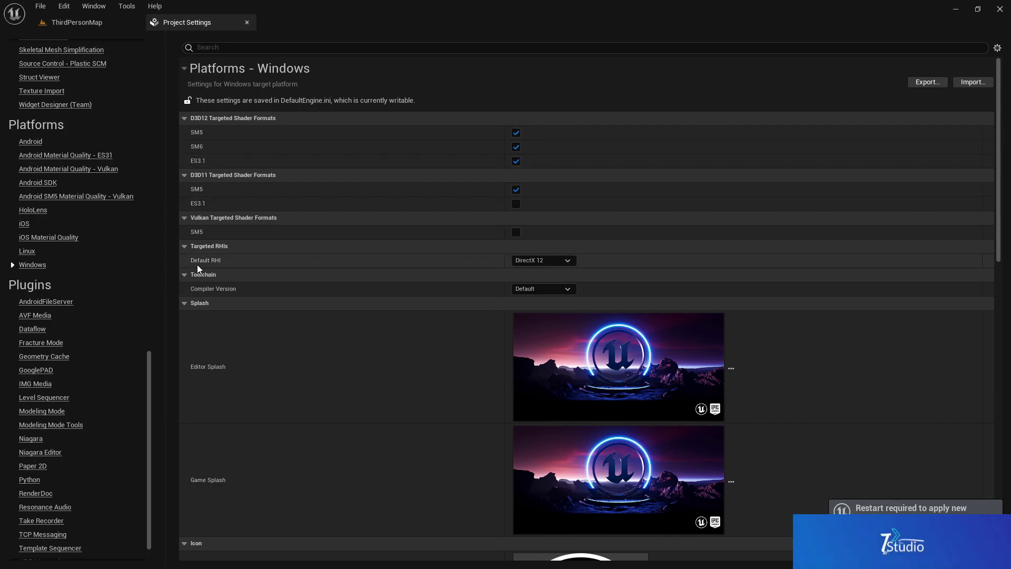
left_click(542, 261)
left_click(527, 269)
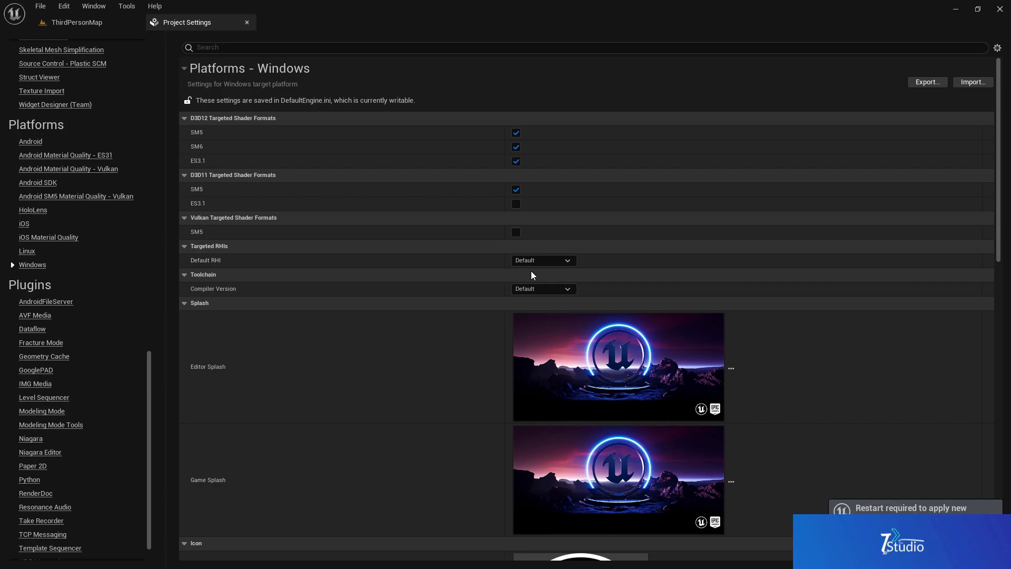
left_click(542, 289)
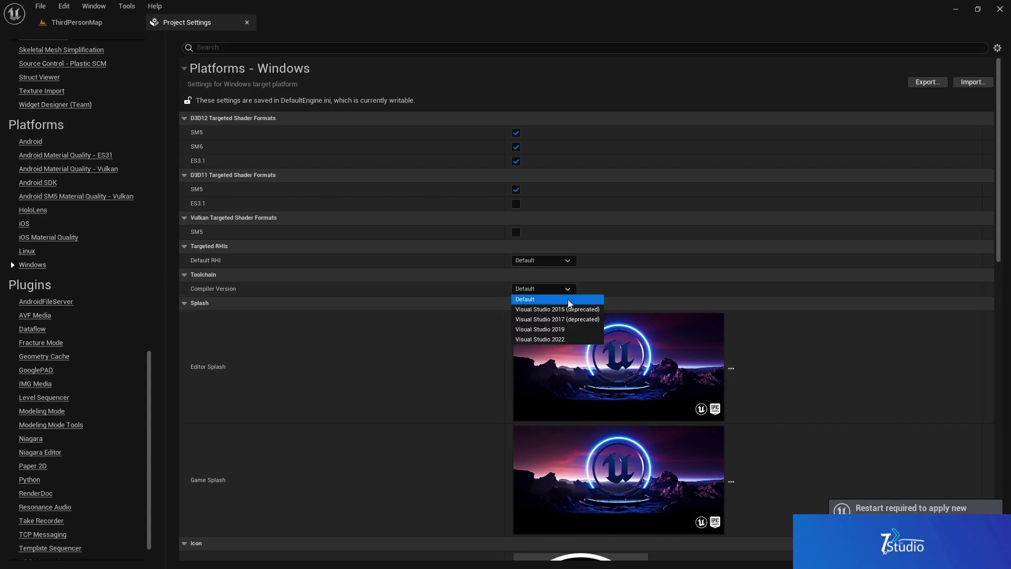
left_click(547, 340)
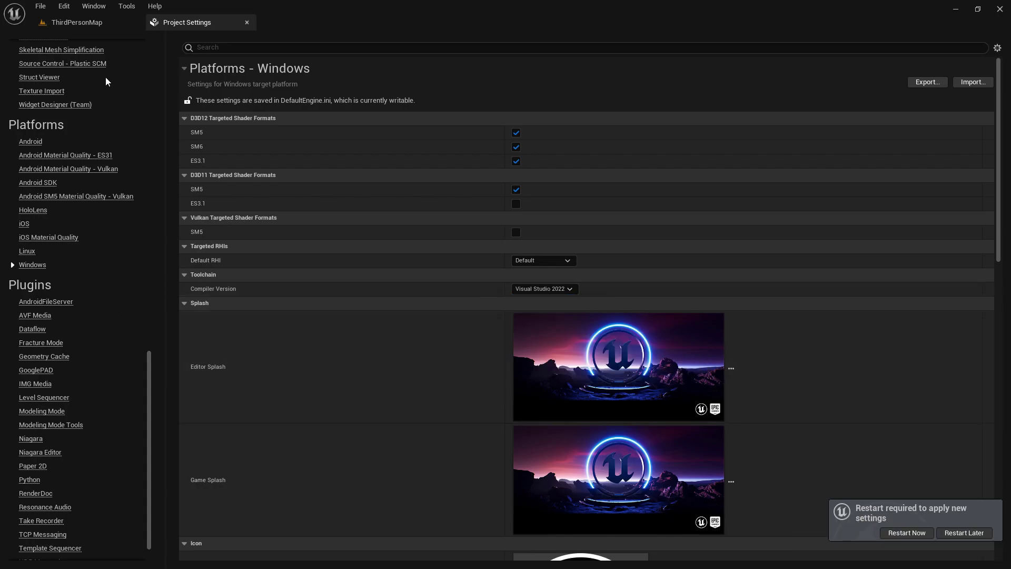
left_click(74, 22)
Step: Open Editor Preferences and search them for 'LIGHT'
left_click(63, 7)
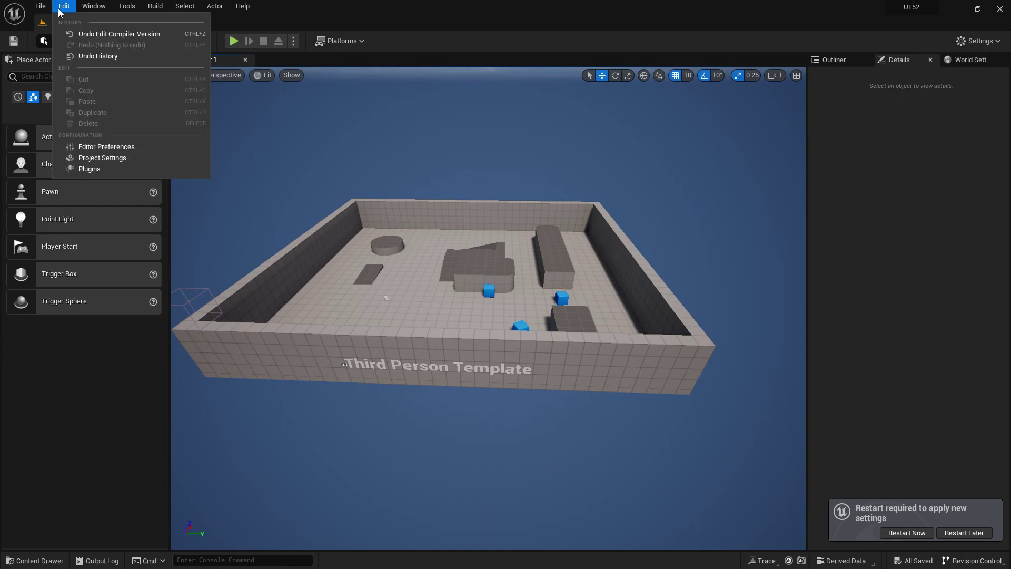
left_click(107, 146)
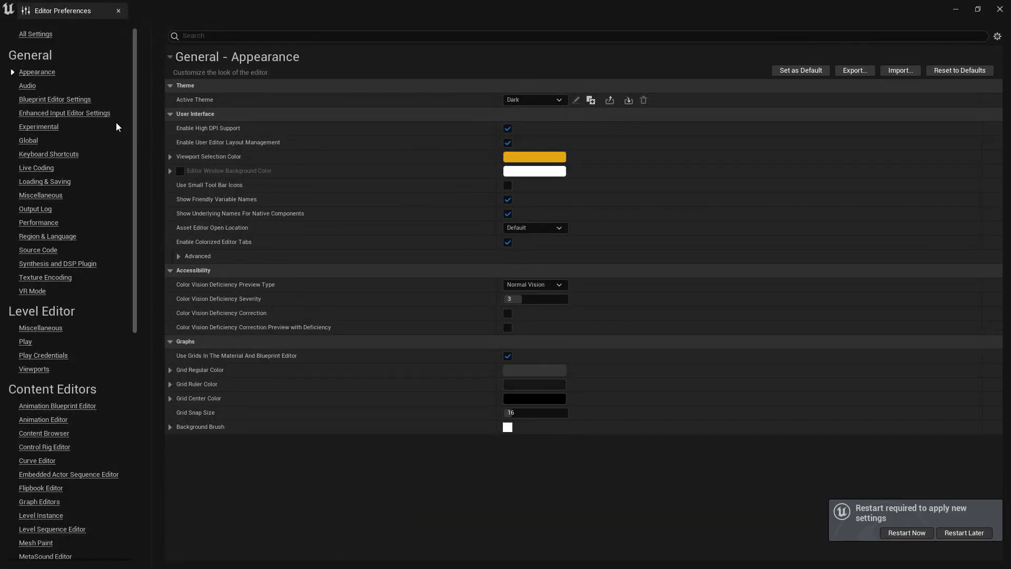
left_click(39, 34)
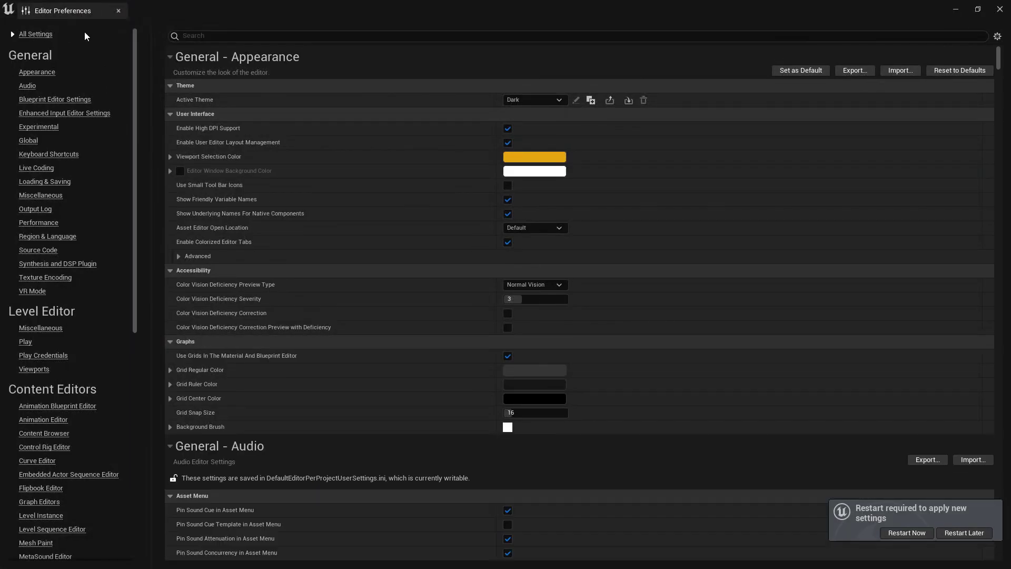
left_click(204, 39)
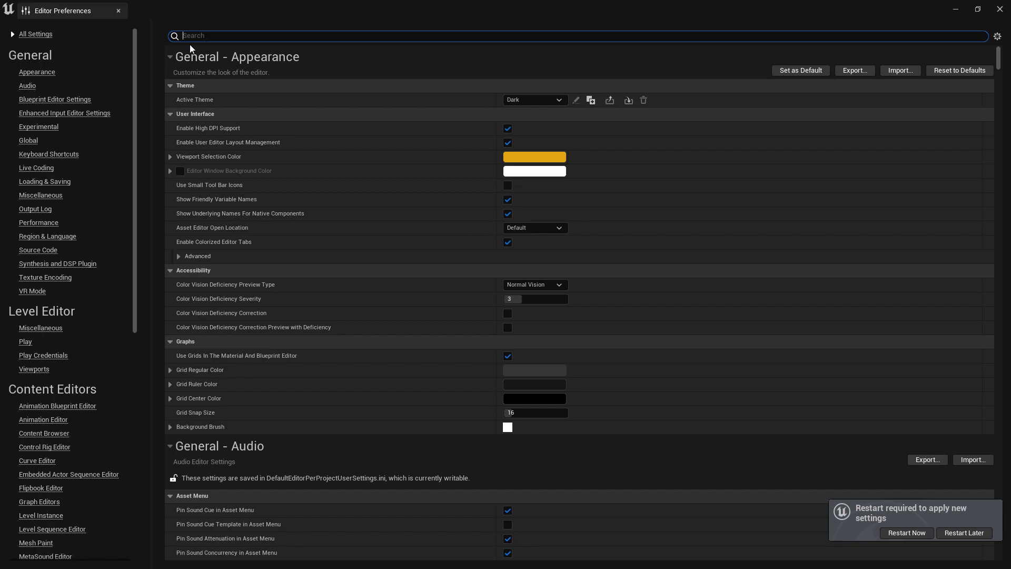
type("MU")
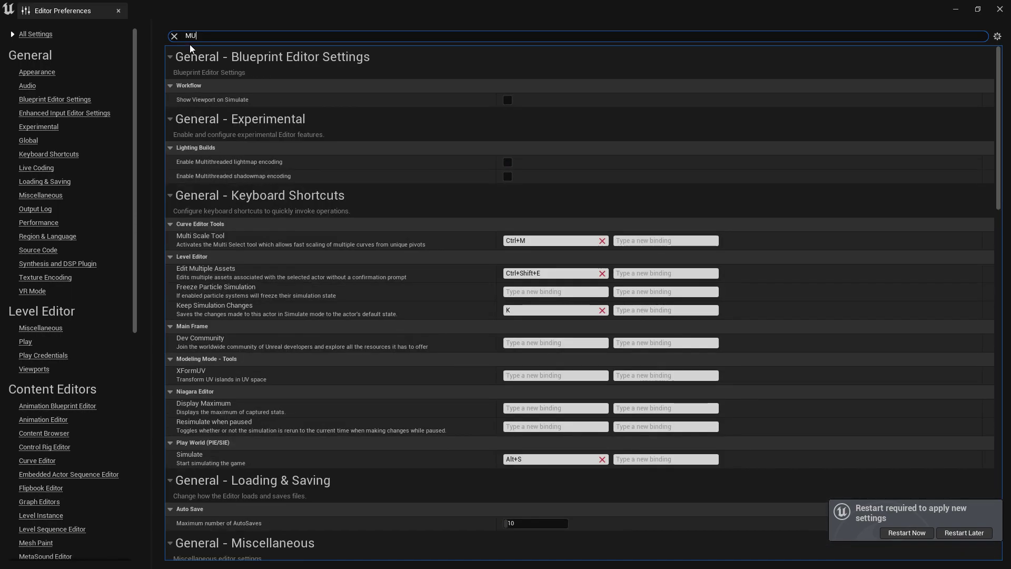
type("TI")
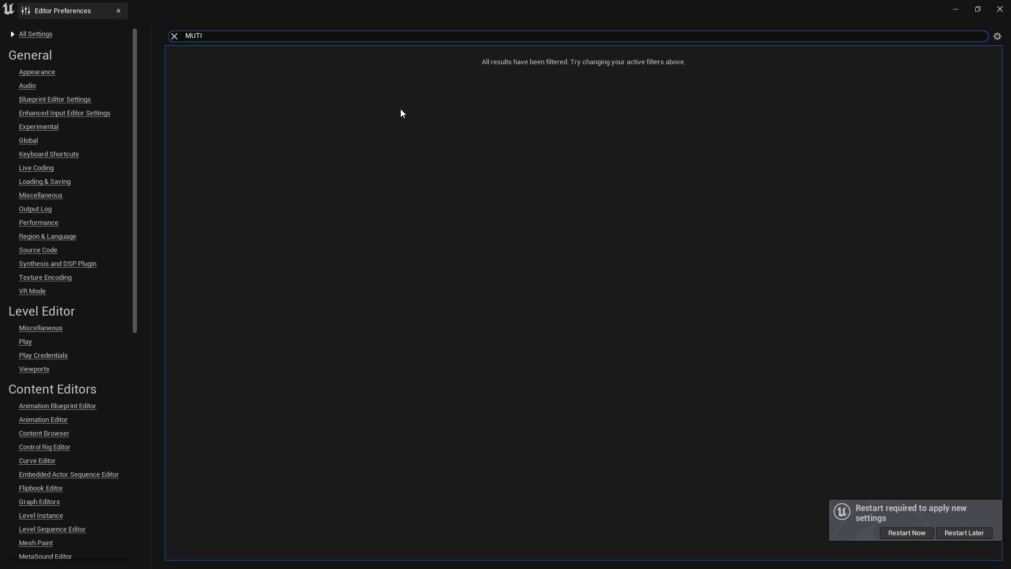
key("BackSpace")
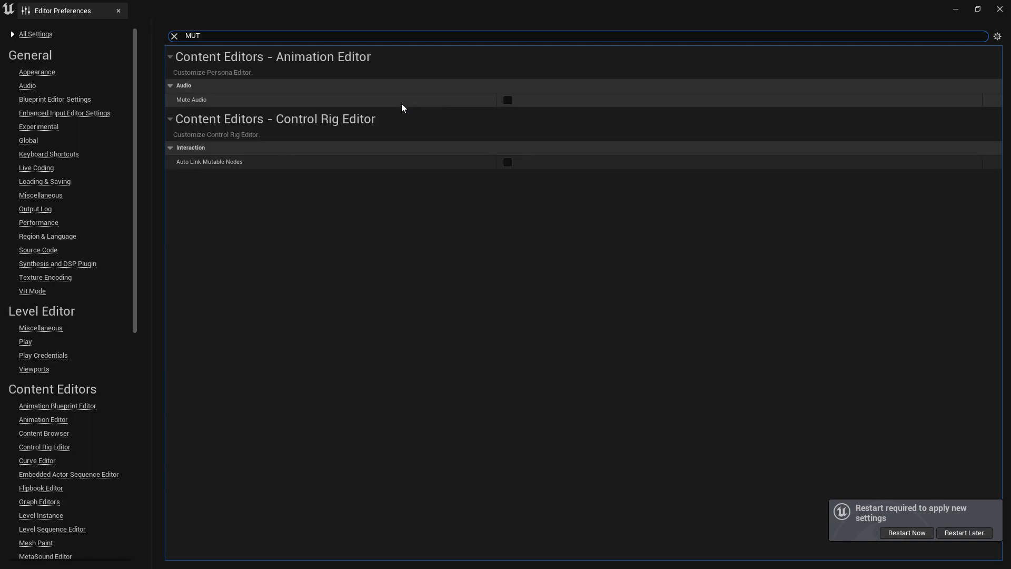
key("BackSpace")
type("=")
key("BackSpace")
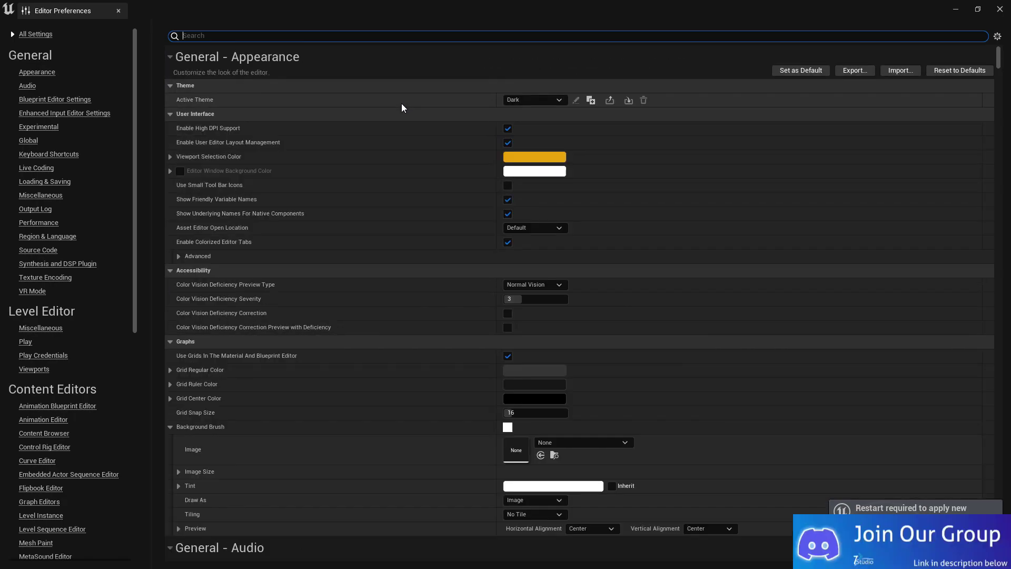
key("BackSpace")
key("BackSpace")
type("LIGHT")
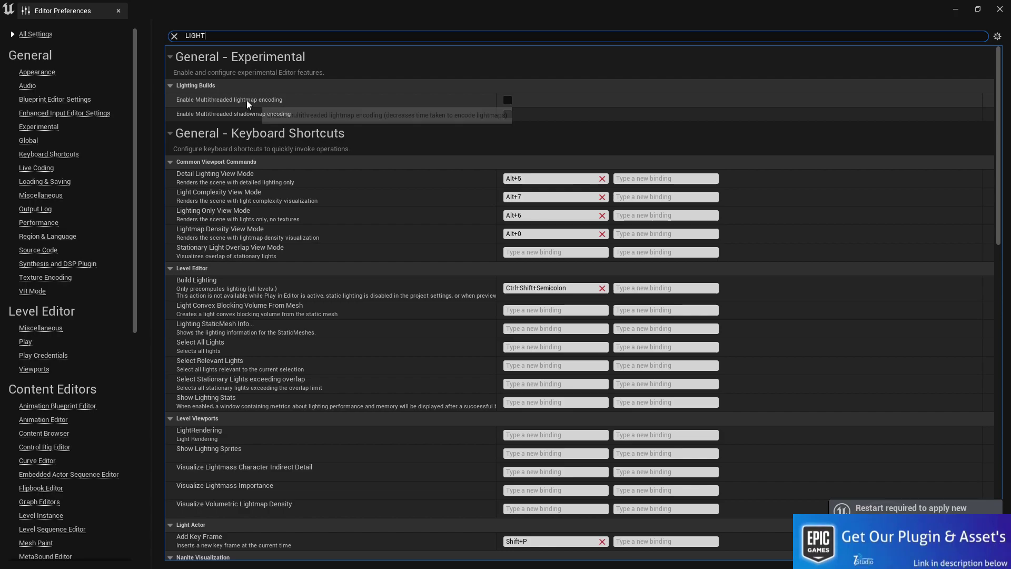
Step: Enable multithreaded lightmap and shadowmap encoding, clear the search, and close the preferences
left_click(508, 100)
left_click(508, 114)
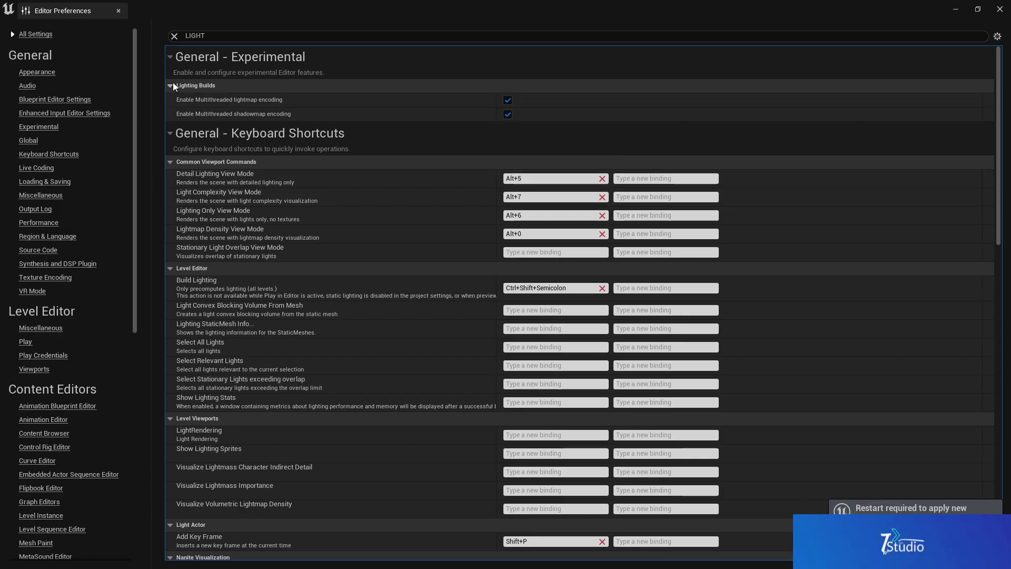
left_click(174, 36)
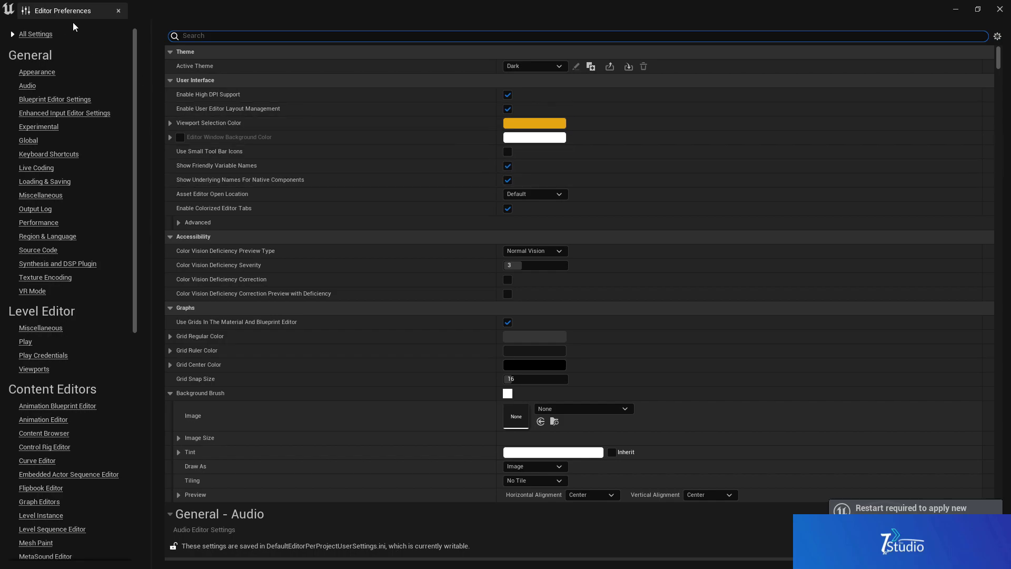
left_click(117, 11)
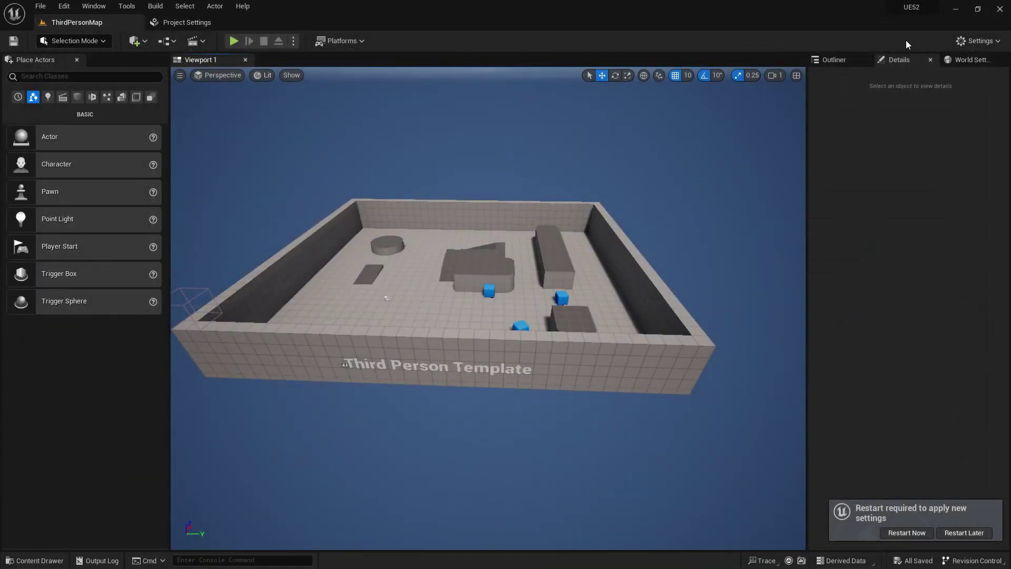
Step: Untick All Platforms, LinuxArm64 and TVOS in Supported Platforms, leaving Android and Windows
left_click(174, 29)
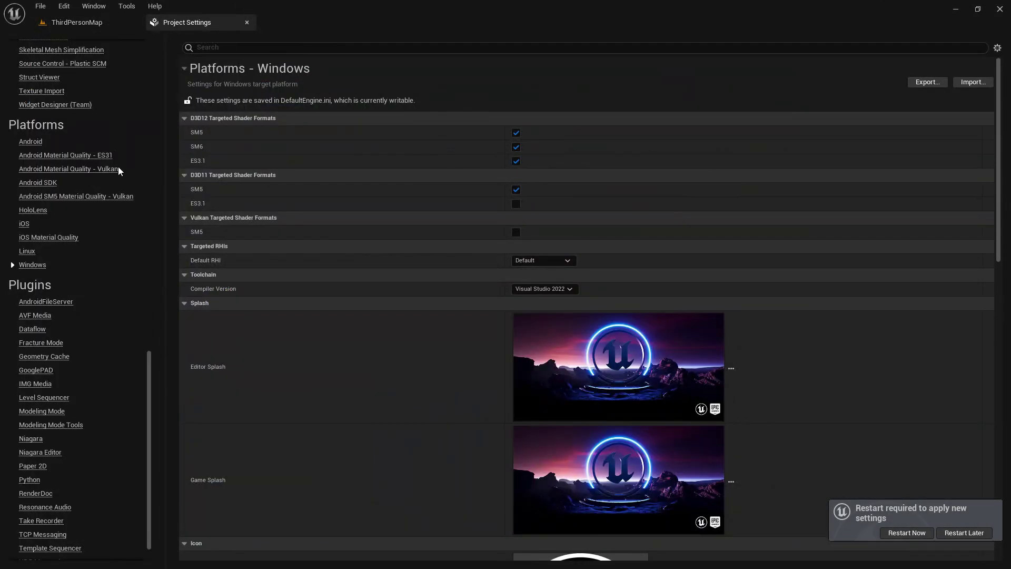
left_click_drag(147, 374, 125, 51)
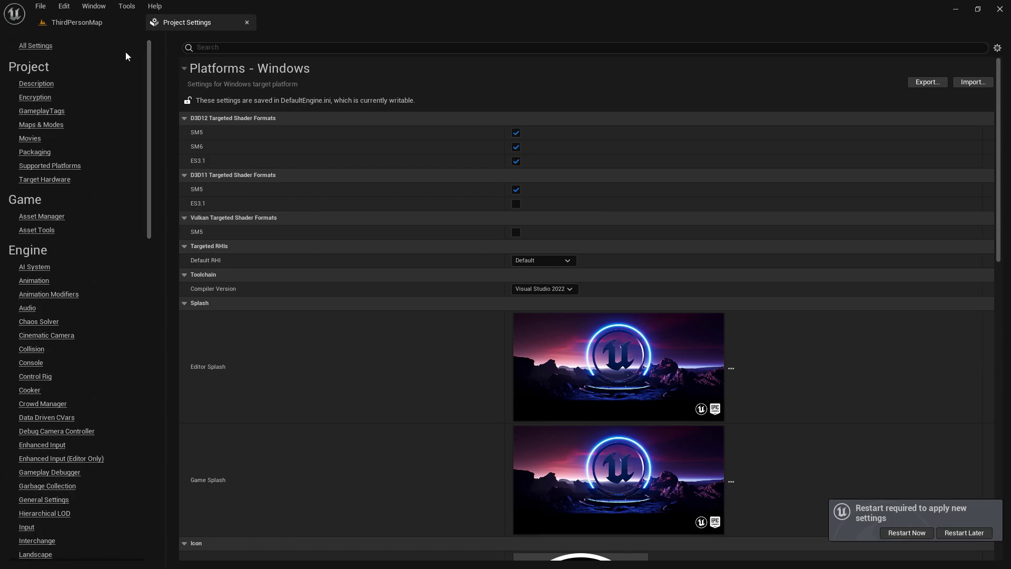
left_click(45, 154)
left_click(43, 166)
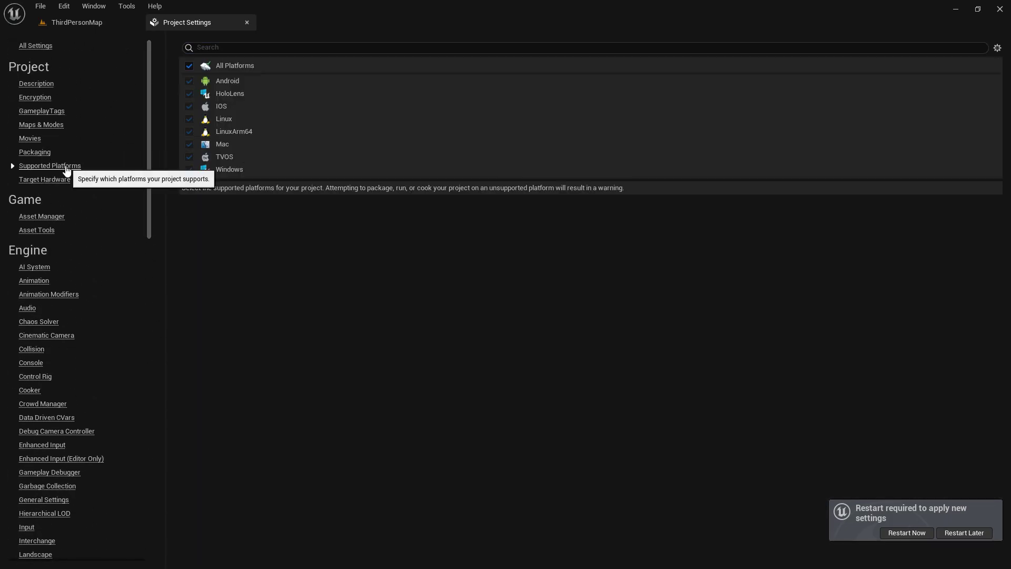
left_click(189, 67)
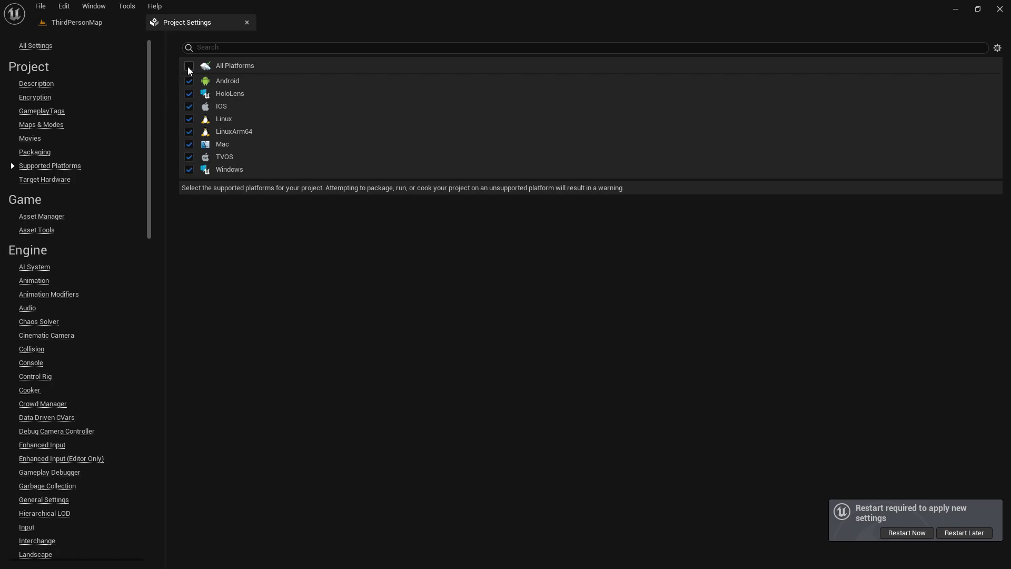
left_click(189, 131)
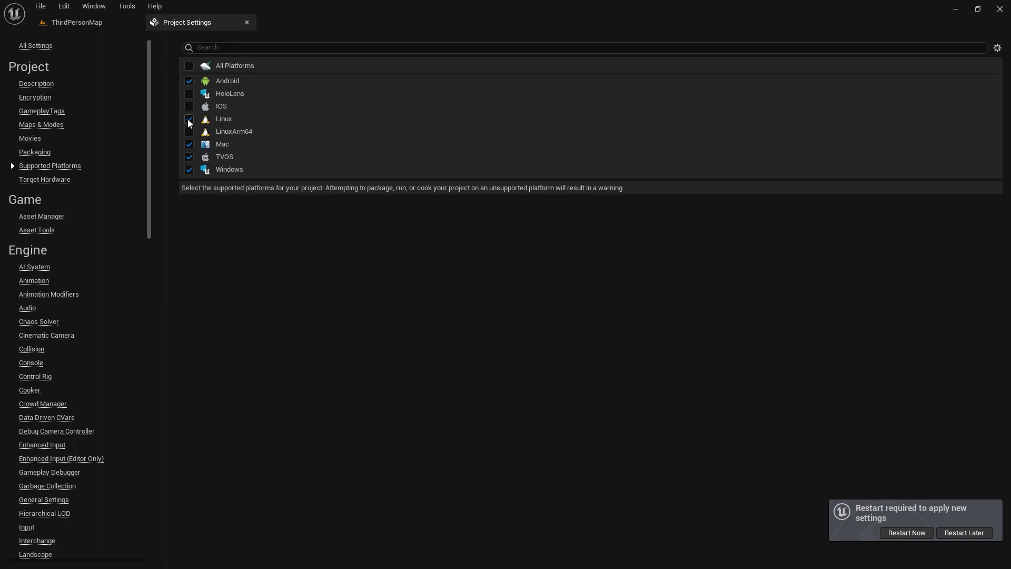
left_click(192, 158)
left_click(74, 24)
Step: Browse the Content Drawer to the ThirdPerson/Maps folder containing ThirdPersonMap
right_click_drag(474, 316, 453, 316)
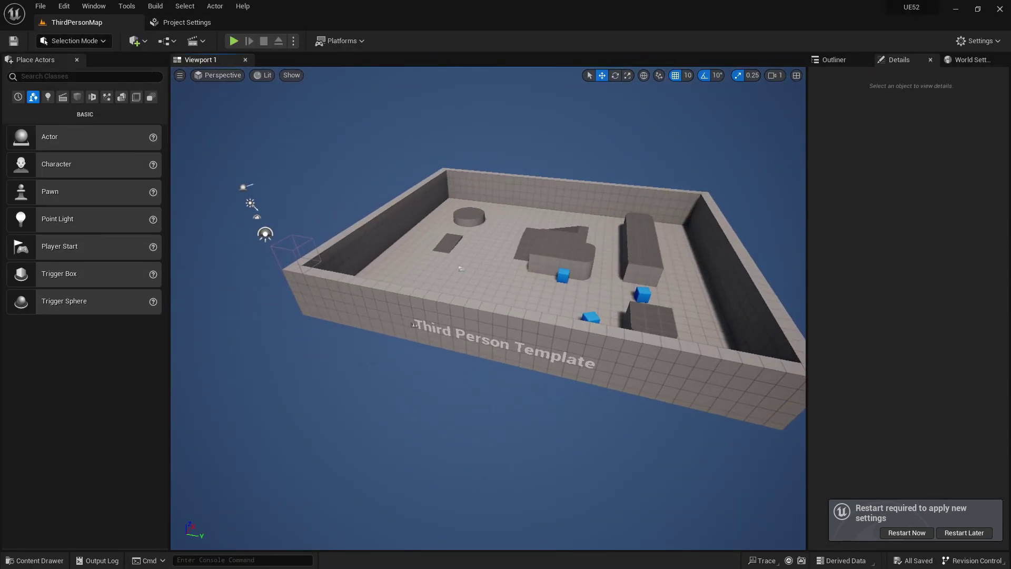
scroll(414, 324, "up", 10)
left_click(52, 560)
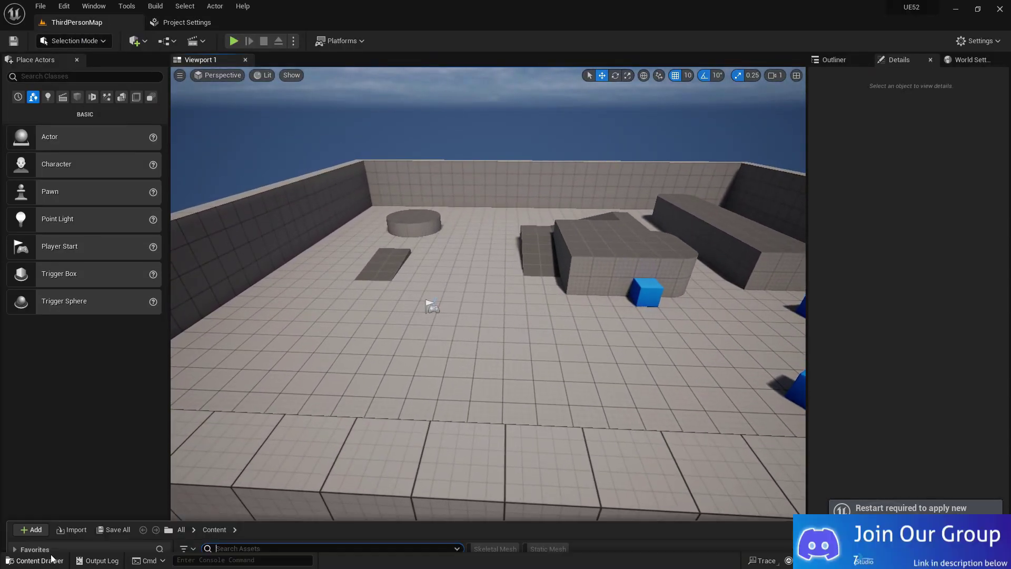
double_click(294, 394)
left_click(295, 392)
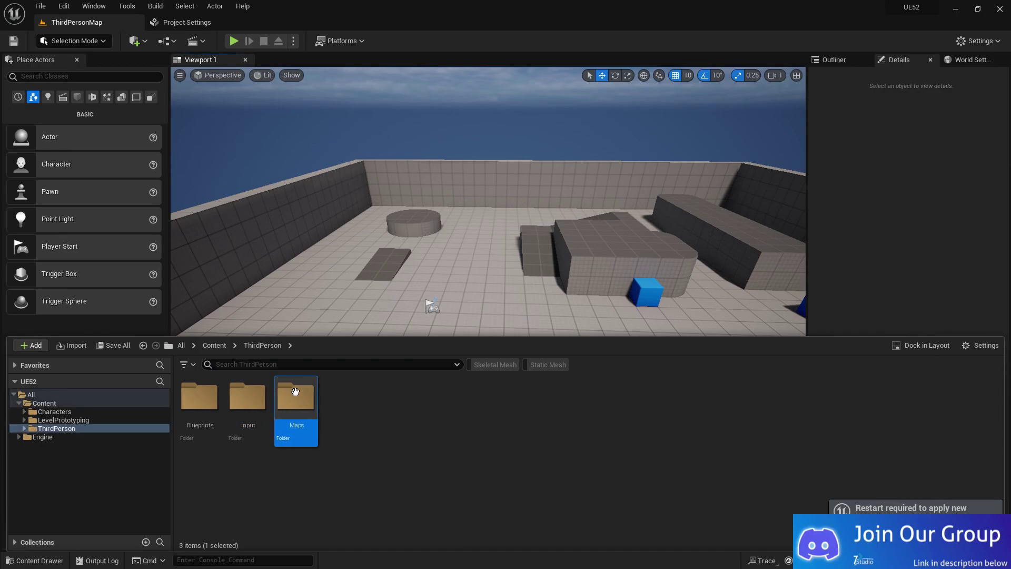
double_click(295, 393)
Step: Create a new empty level named LV1 in the Maps folder and save it
mouse_move(369, 237)
right_mouse_down()
mouse_move(348, 232)
mouse_move(355, 251)
right_mouse_up()
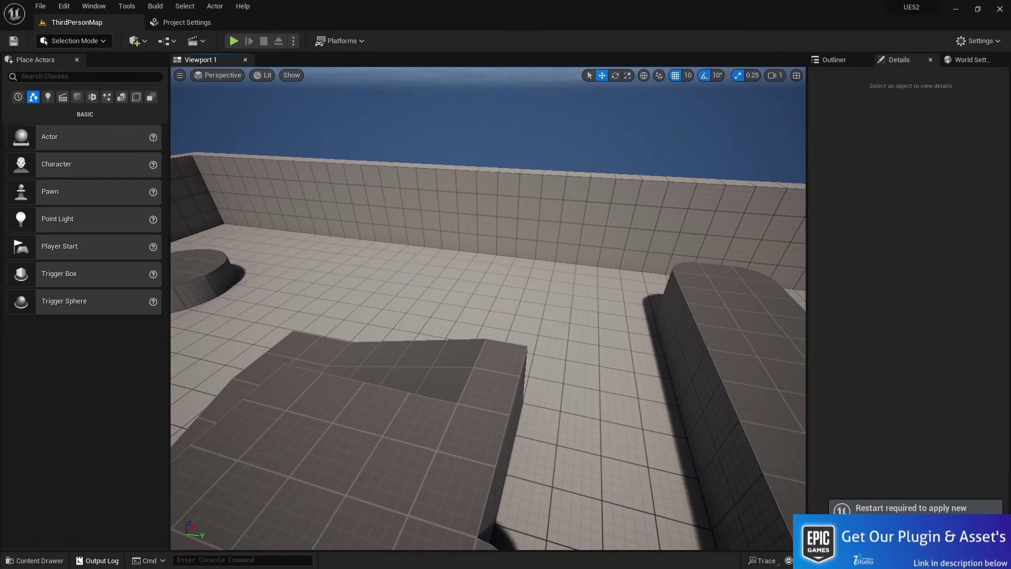
key("ctrl+space")
right_click(208, 416)
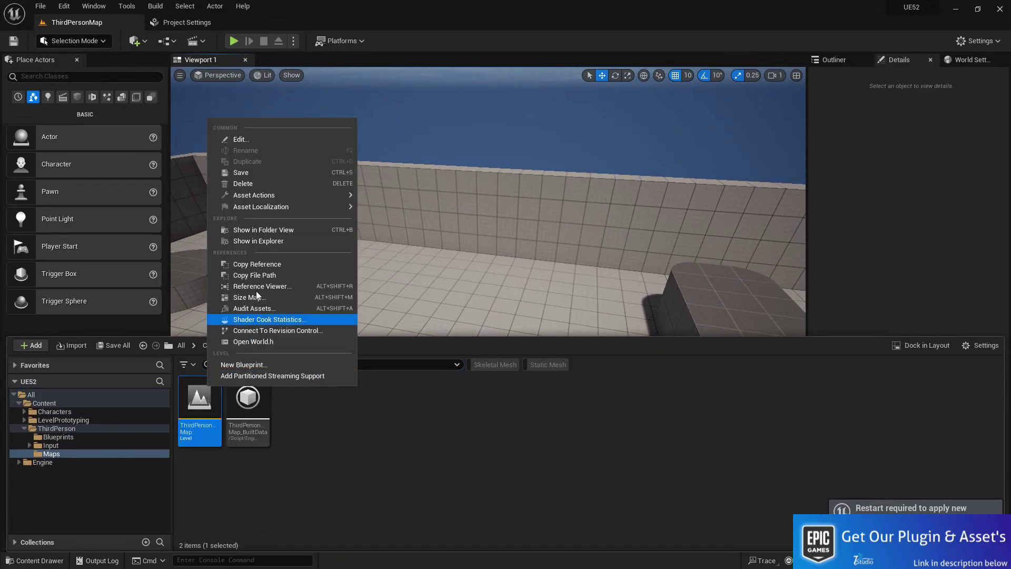
left_click(315, 429)
right_click(316, 429)
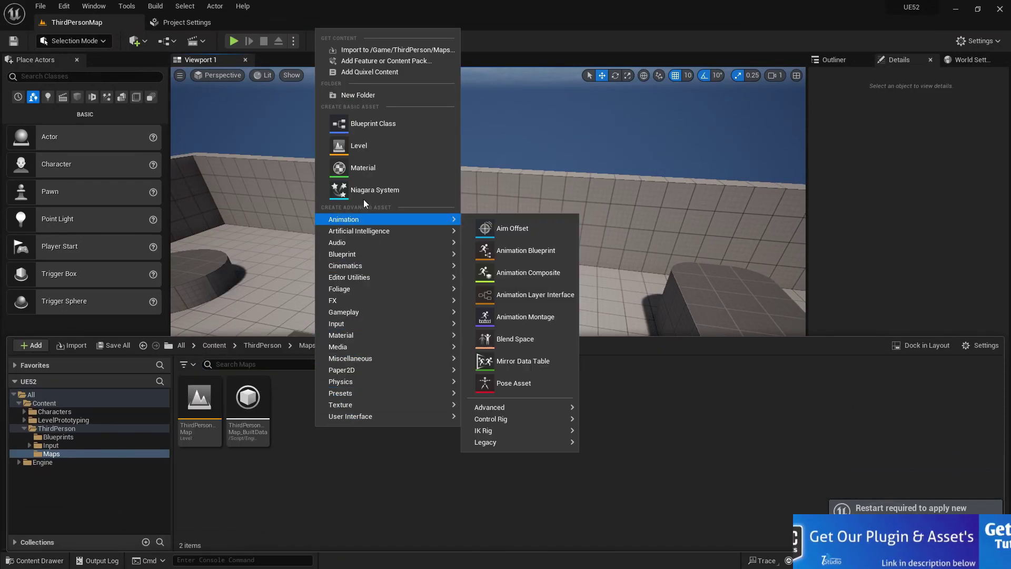
left_click(353, 153)
type("LV1")
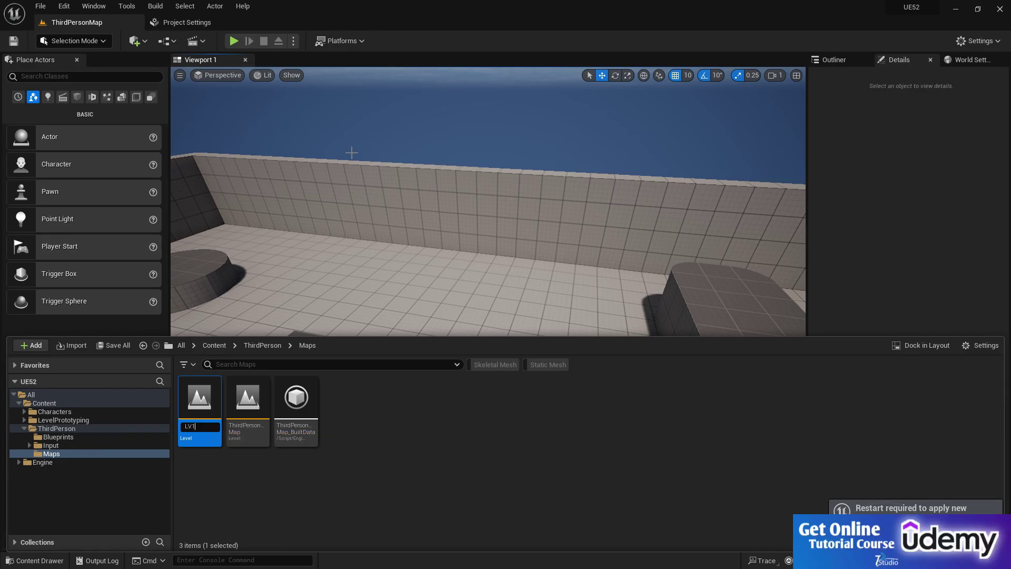
key("Return")
left_click(113, 346)
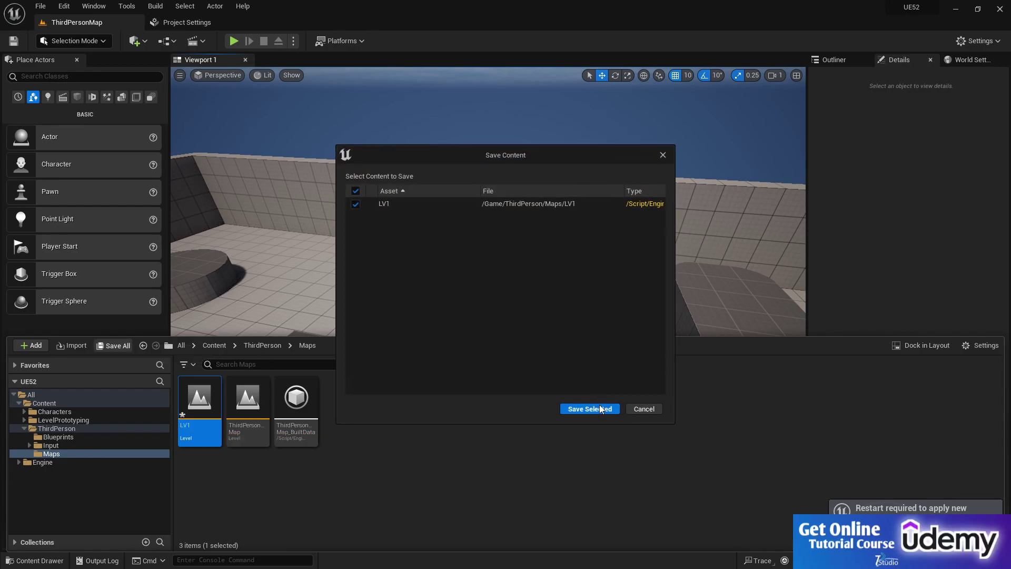
left_click(601, 408)
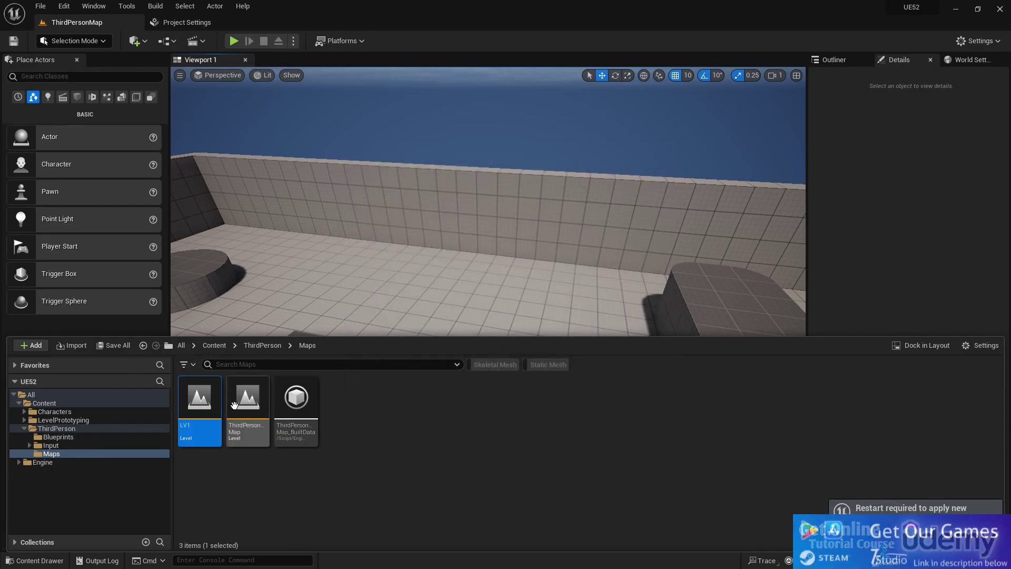
Step: In Project Settings' Maps & Modes, add an editor template map override, then remove it
left_click(184, 22)
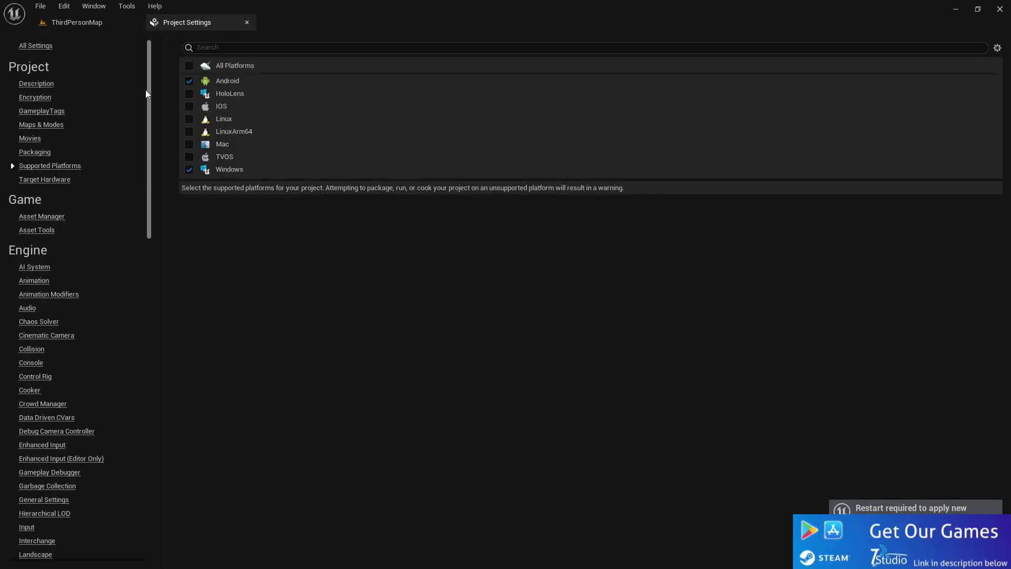
left_click(42, 124)
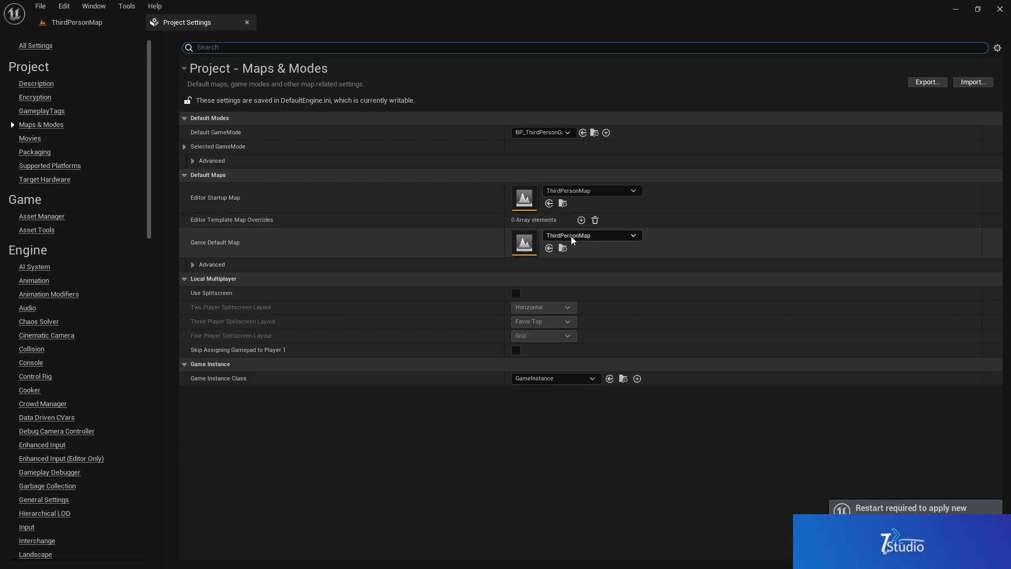
left_click(581, 219)
left_click(194, 234)
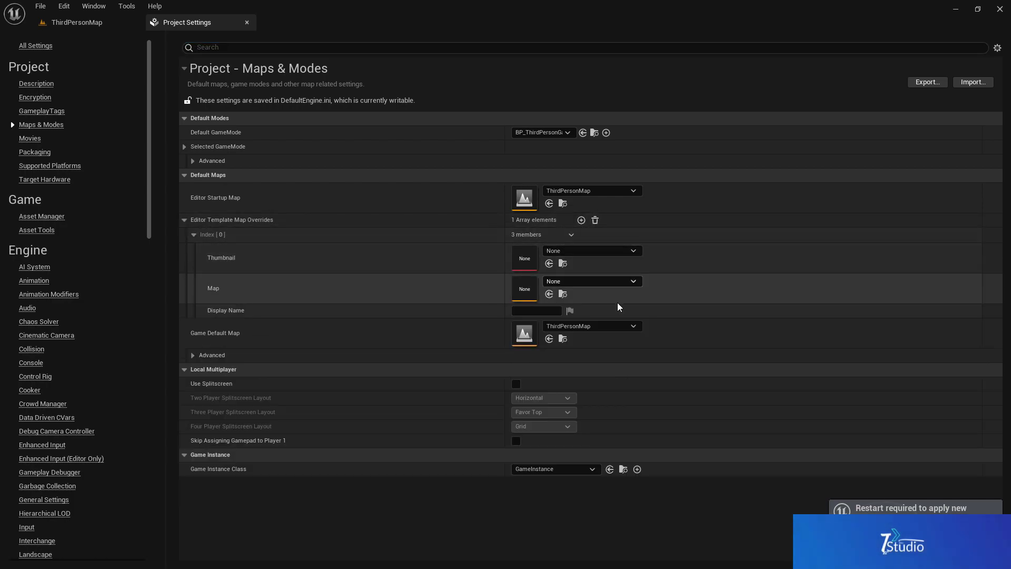
left_click(595, 220)
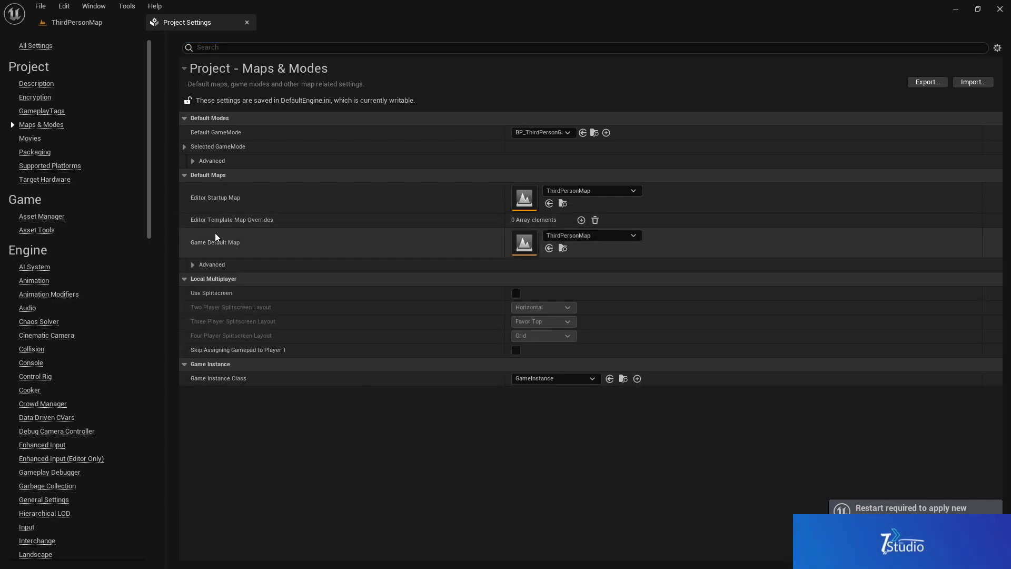
Step: Show the Packaging settings with the Advanced section expanded and scrolled down
left_click(35, 152)
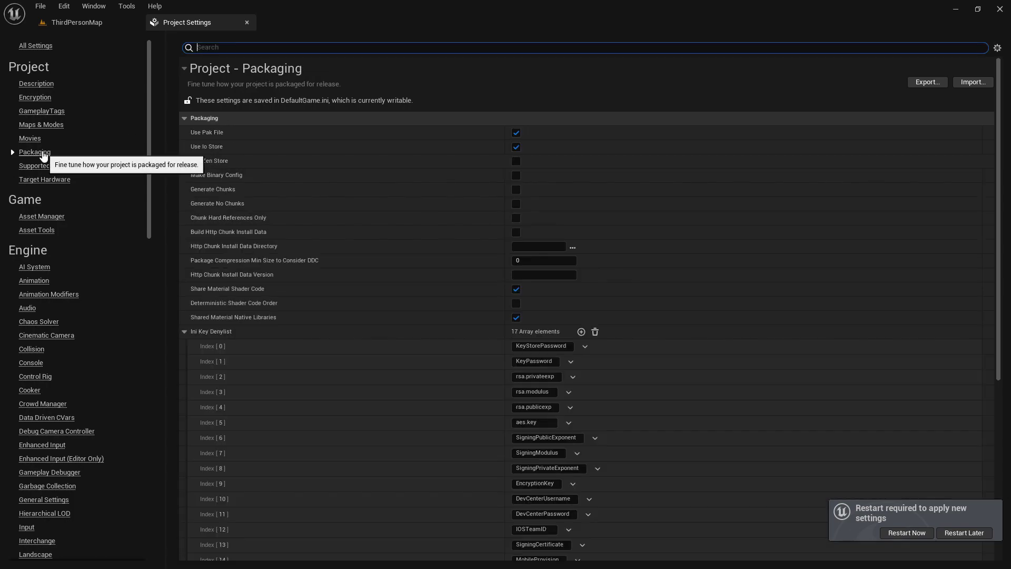
scroll(1009, 317, "down", 5)
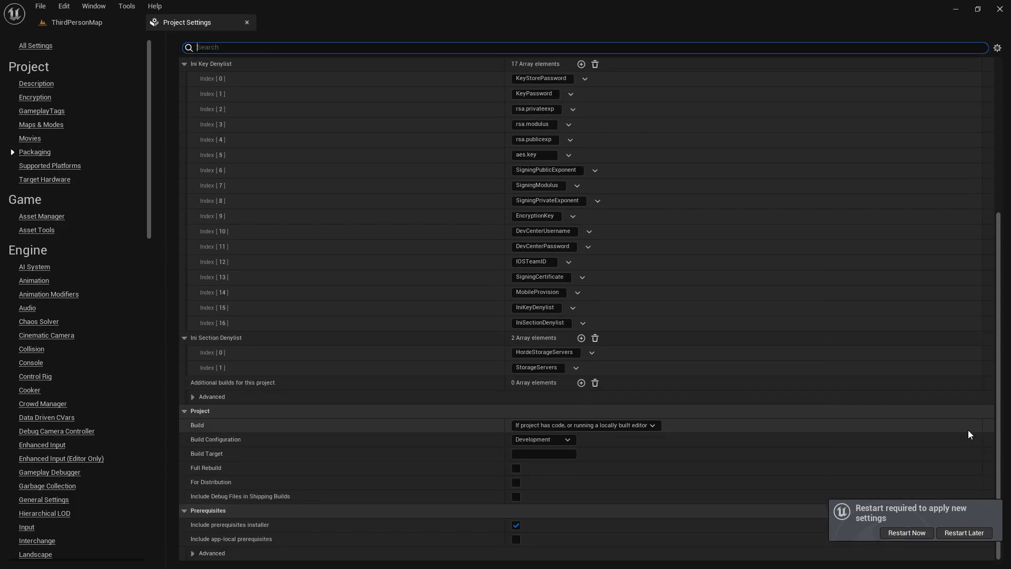
left_click(193, 398)
left_click_drag(1001, 164, 973, 337)
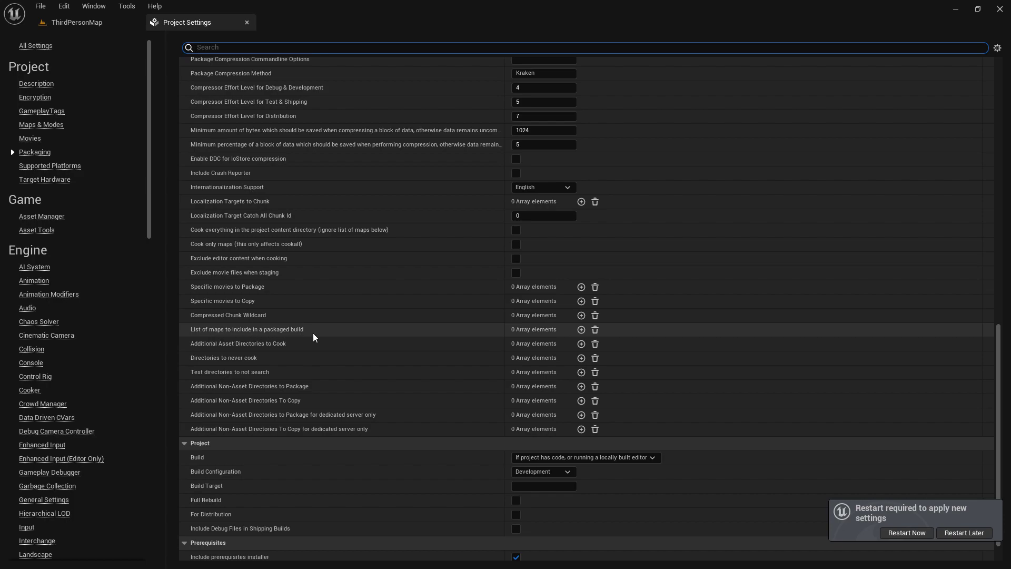
left_click(582, 329)
left_click(582, 329)
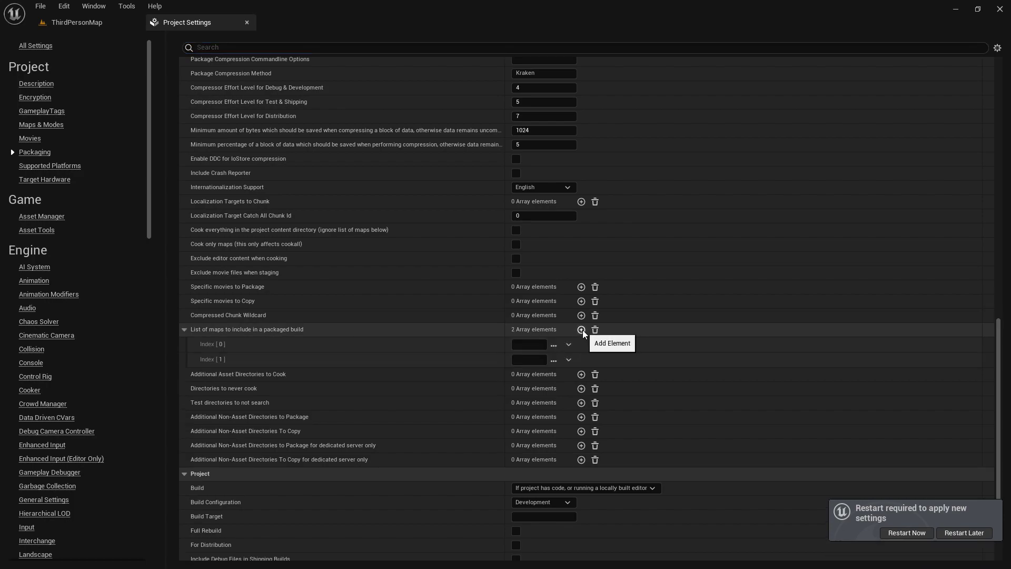
left_click(553, 345)
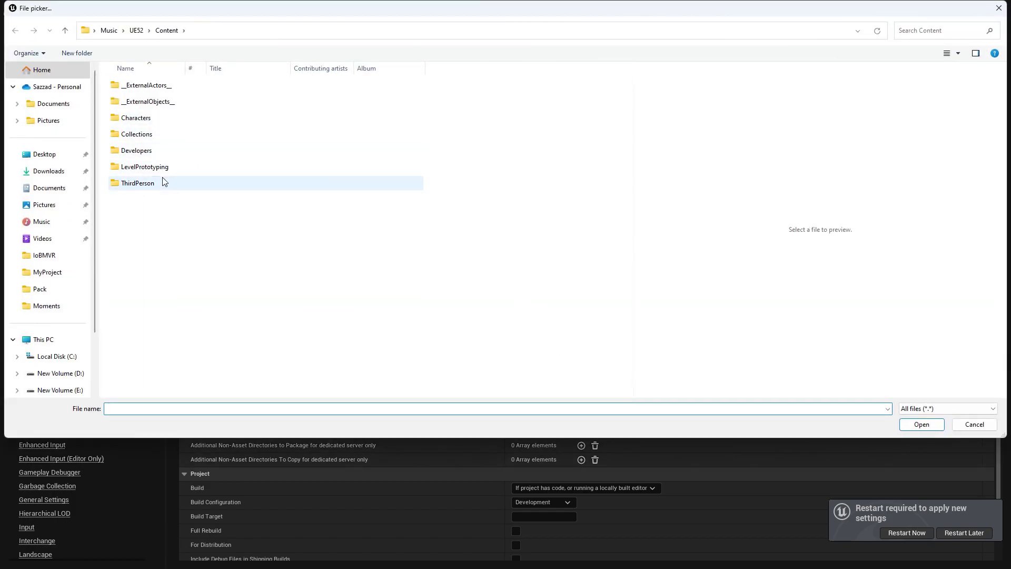
double_click(163, 182)
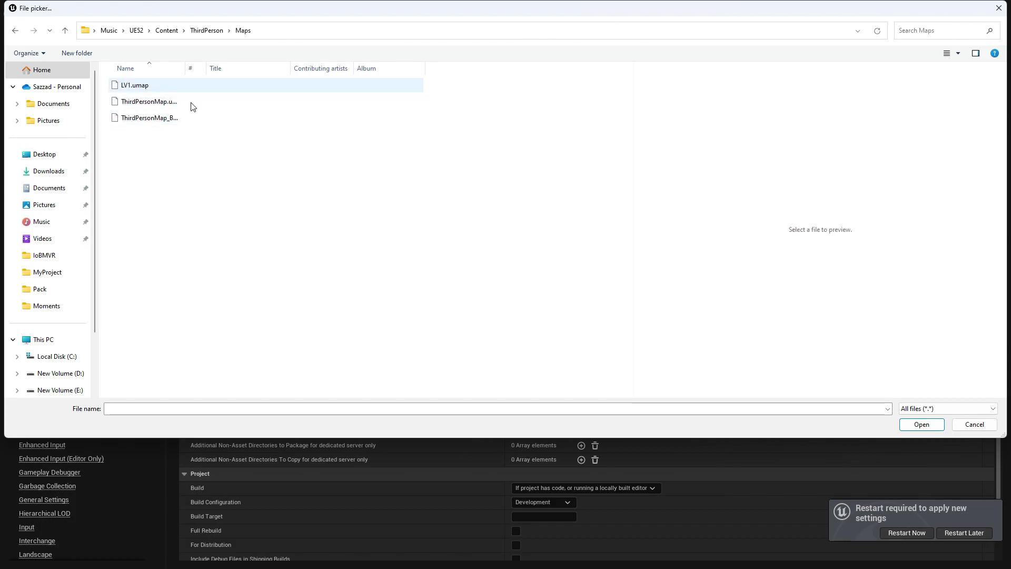
left_click(174, 85)
left_click(921, 424)
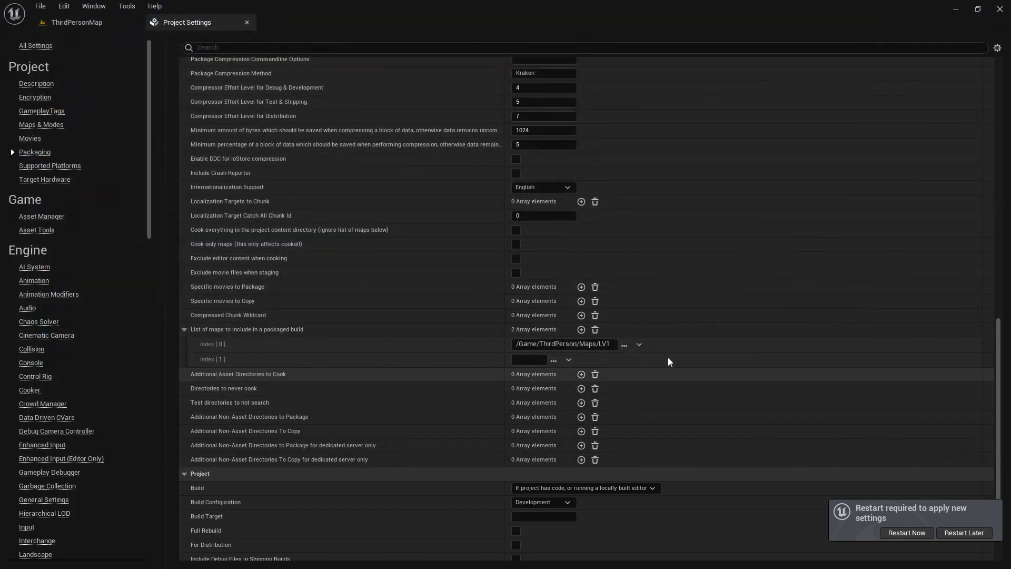
left_click(595, 330)
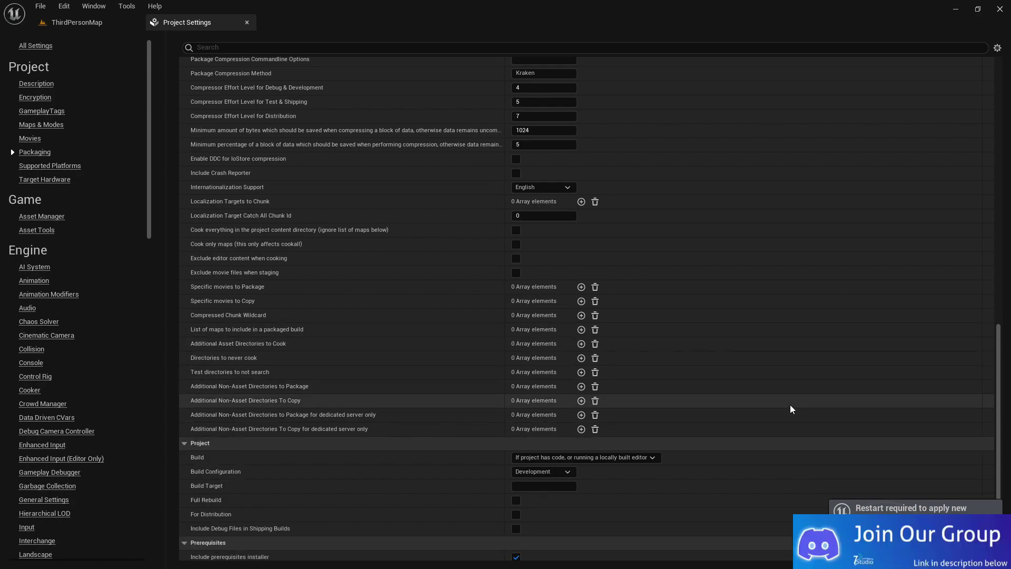
scroll(790, 409, "down", 2)
Step: Switch back to the ThirdPersonMap level editor tab from Project Settings
left_click(91, 24)
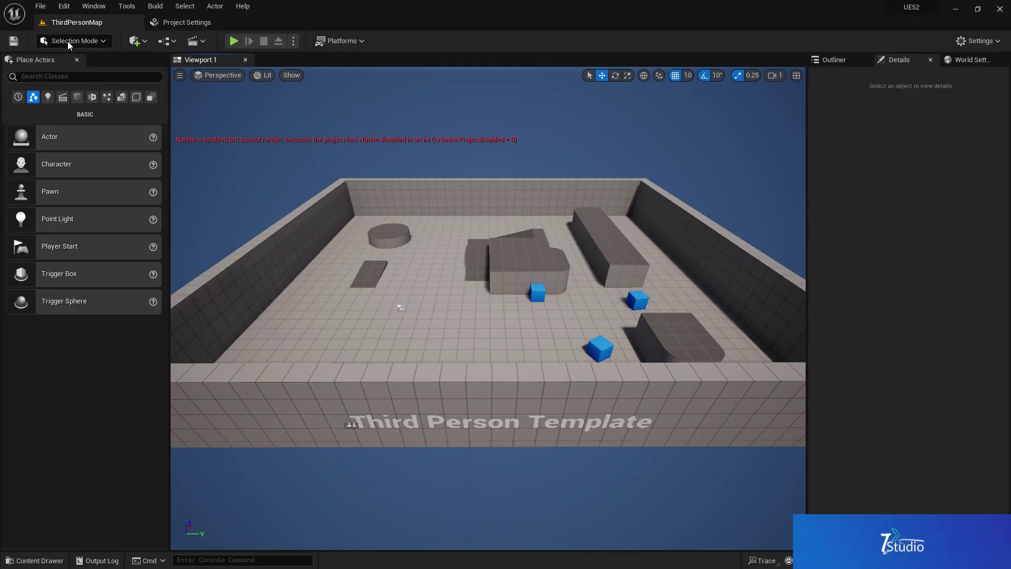
left_click(341, 40)
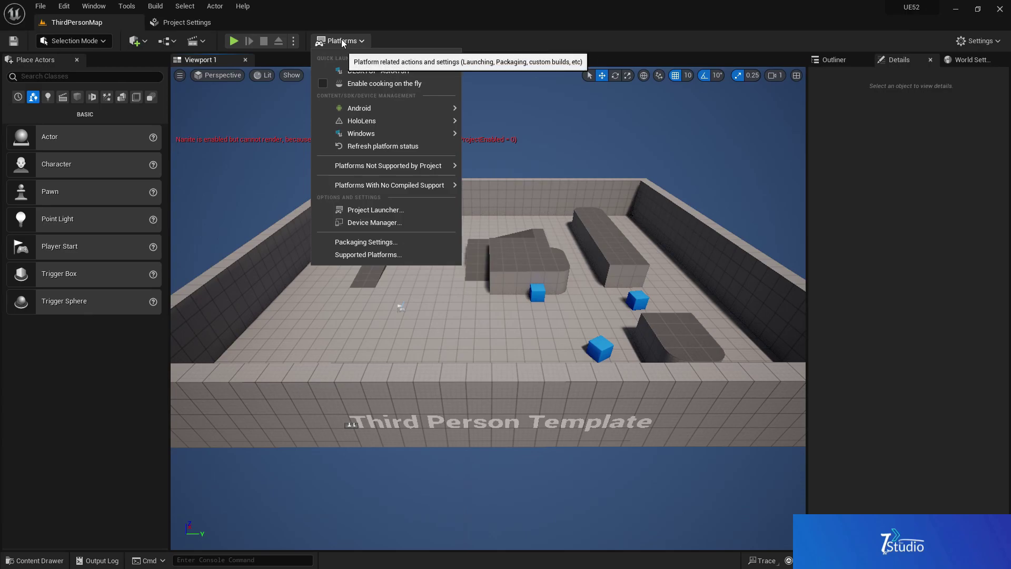
mouse_move(344, 110)
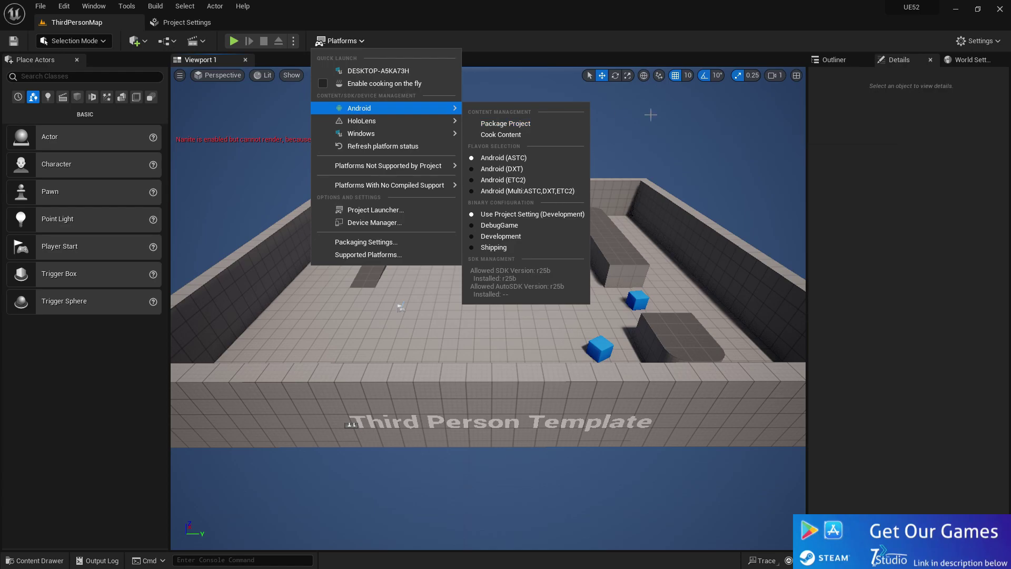
right_click_drag(651, 115, 675, 173)
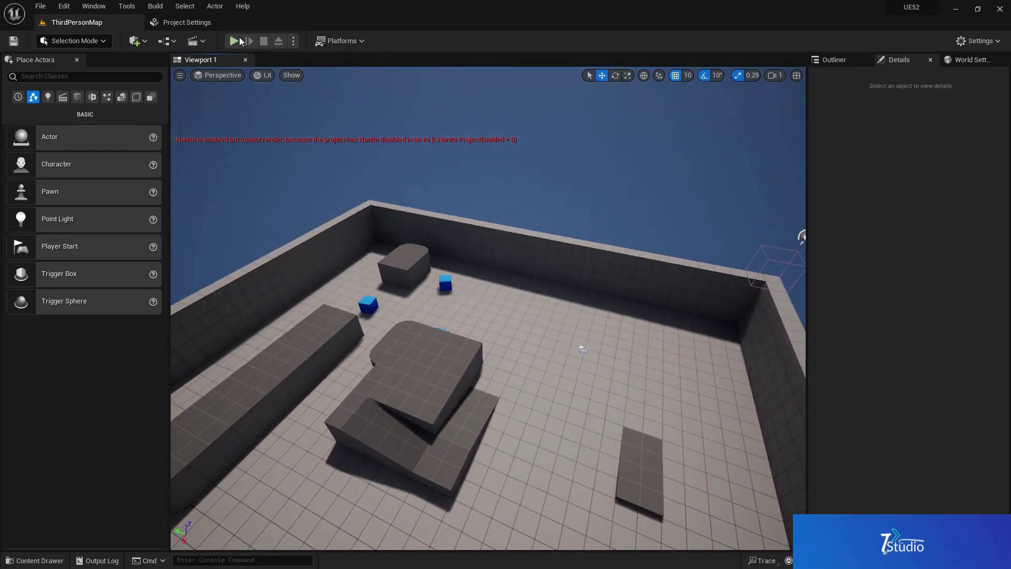
key("alt+p")
key("Escape")
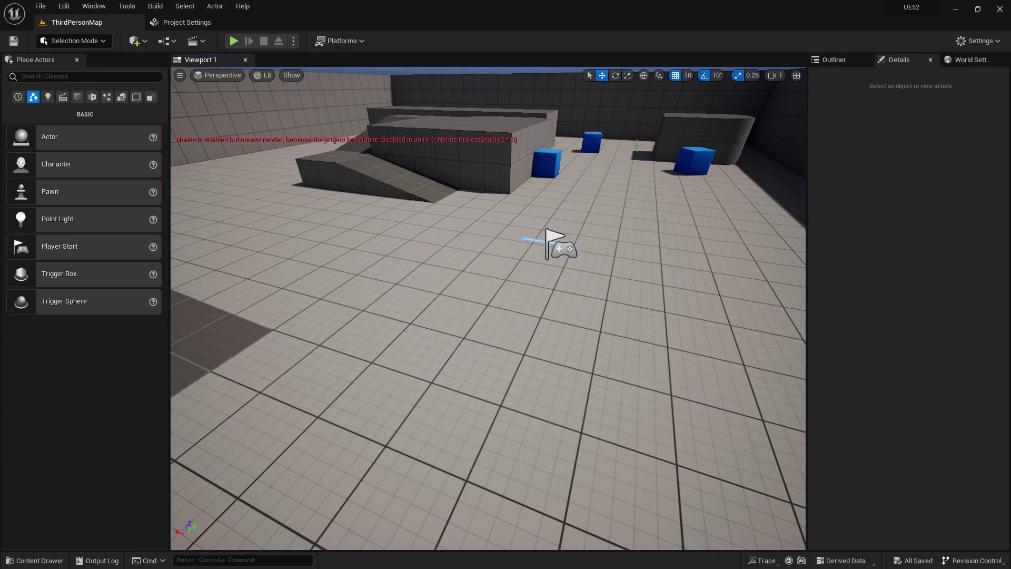
right_click_drag(505, 285, 532, 278)
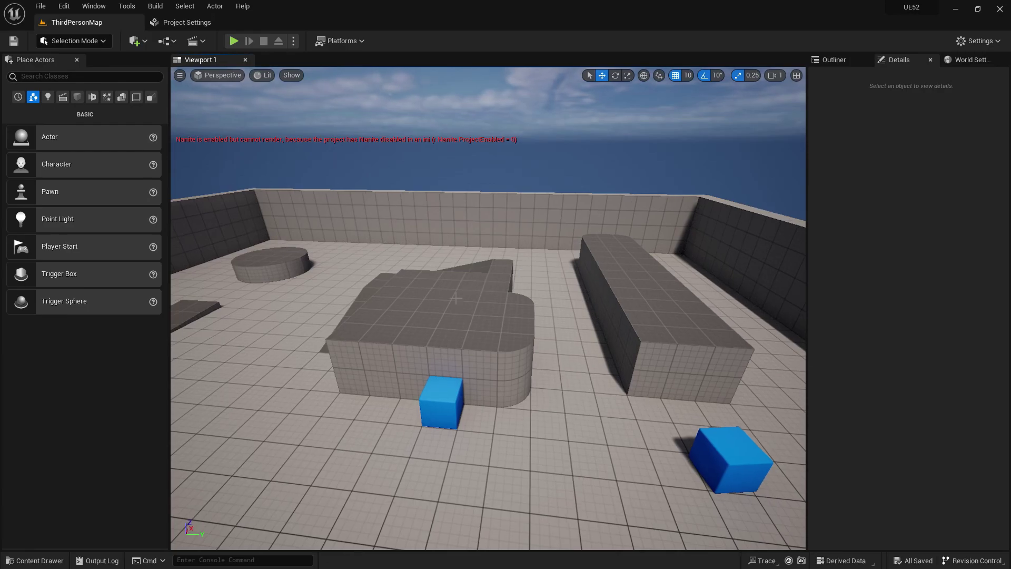
right_click_drag(456, 298, 492, 298)
Step: Set the Preview Rendering Level to Android ES 3.1 and view the ramp from above
left_click(980, 41)
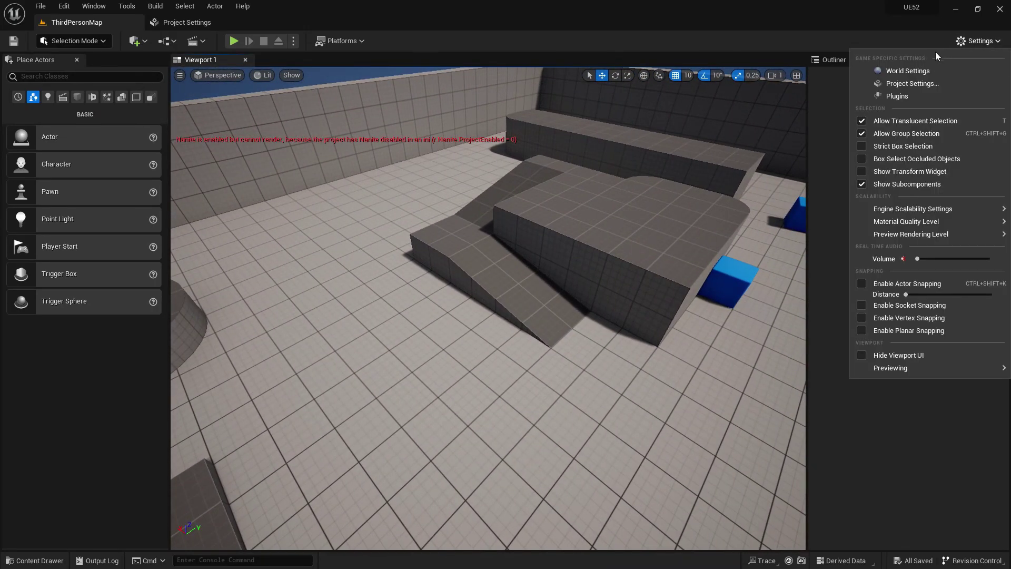
mouse_move(890, 238)
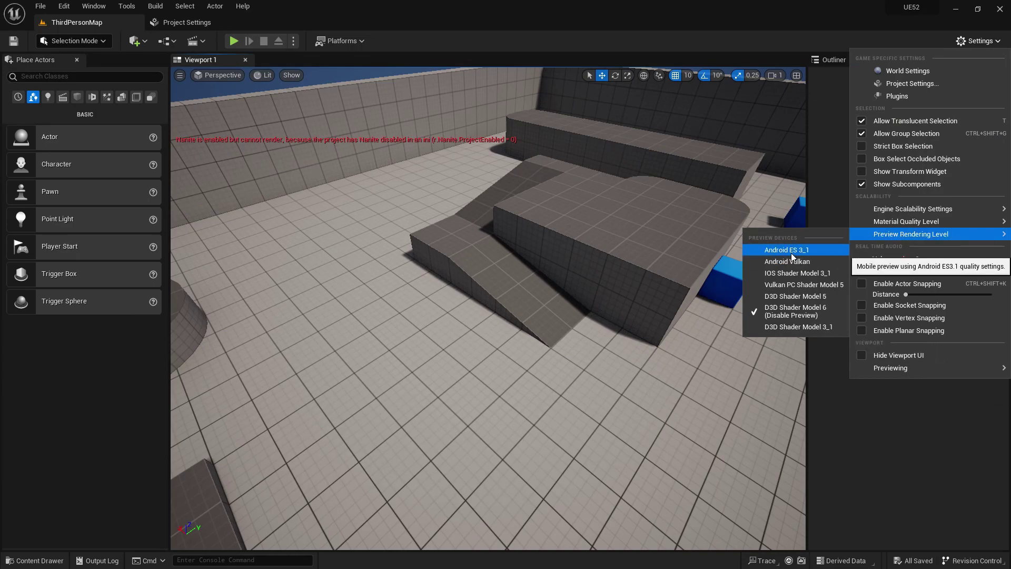
left_click(804, 251)
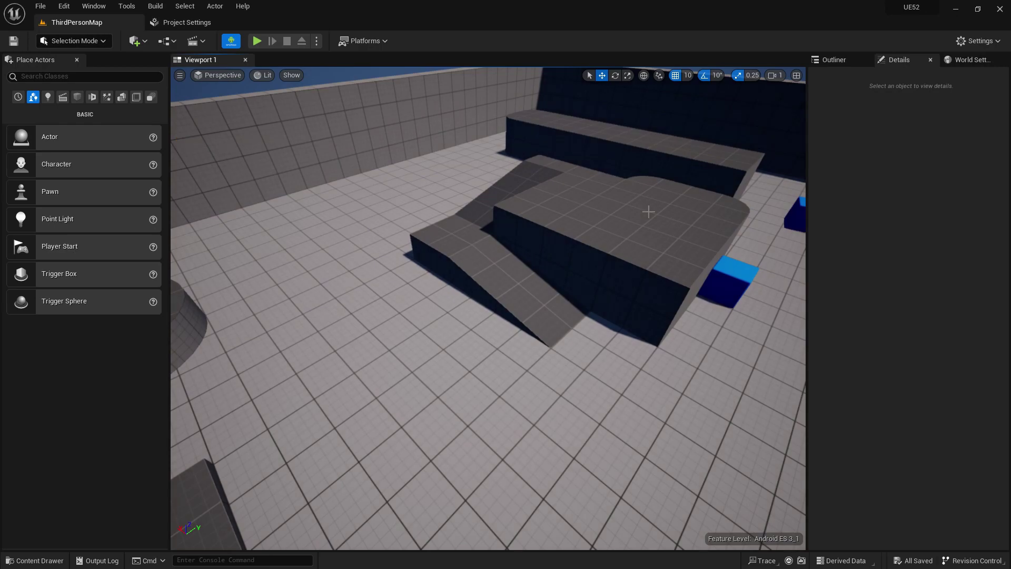
right_click_drag(577, 196, 553, 147)
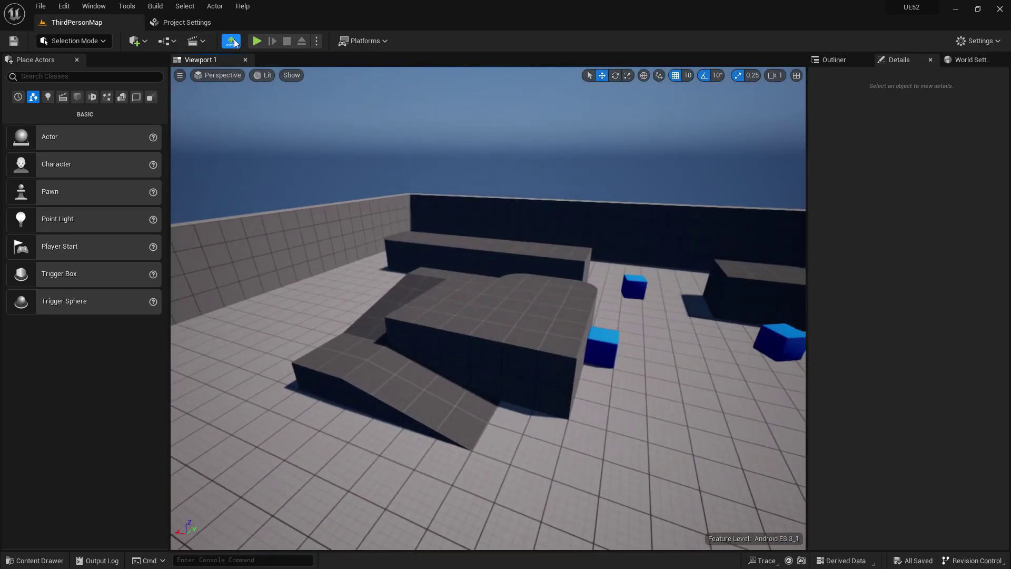
Step: Start Play and run the character up the ramp, across the platforms and along the ledge
left_click(257, 41)
key("w")
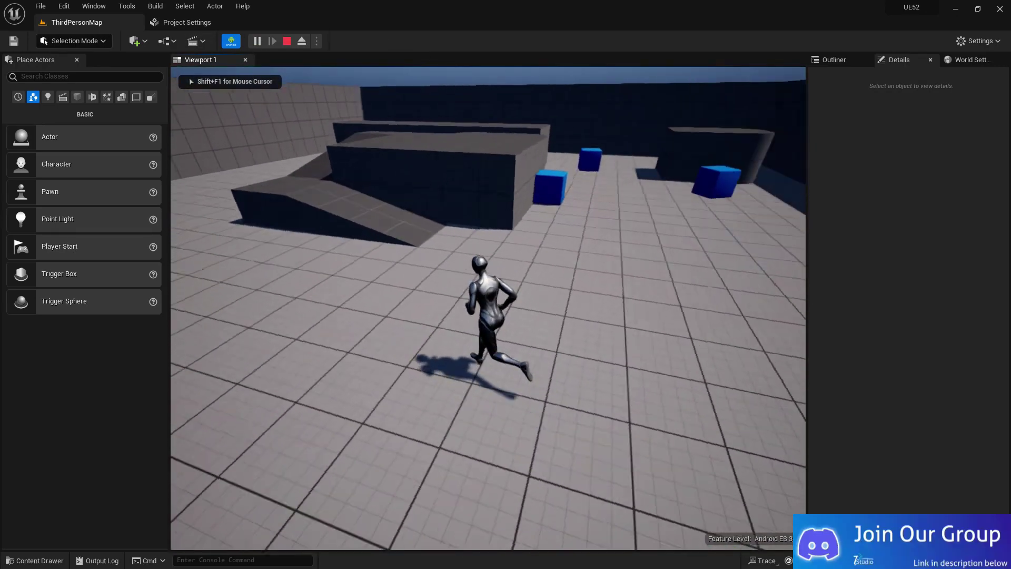
key("w")
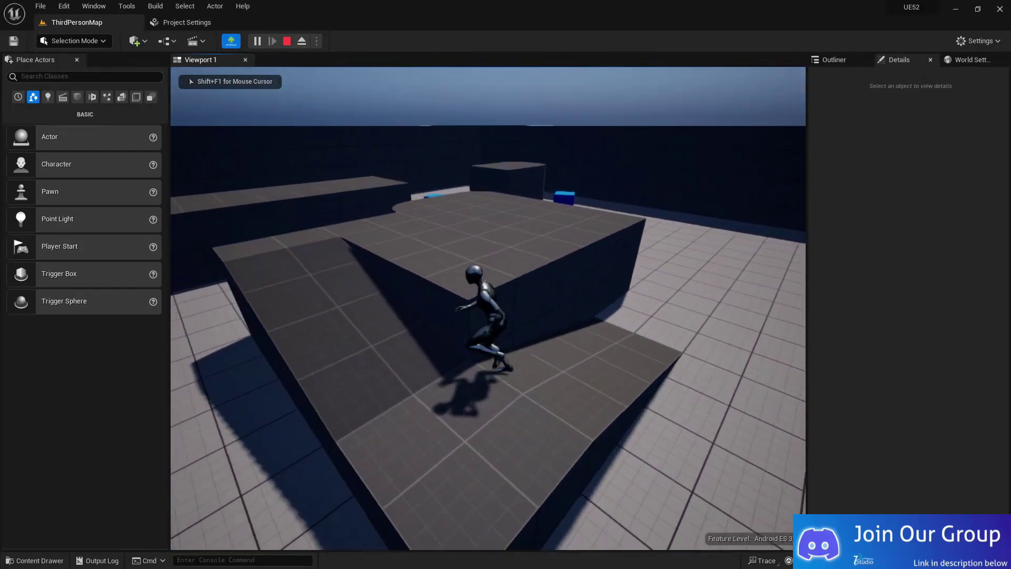
key("w")
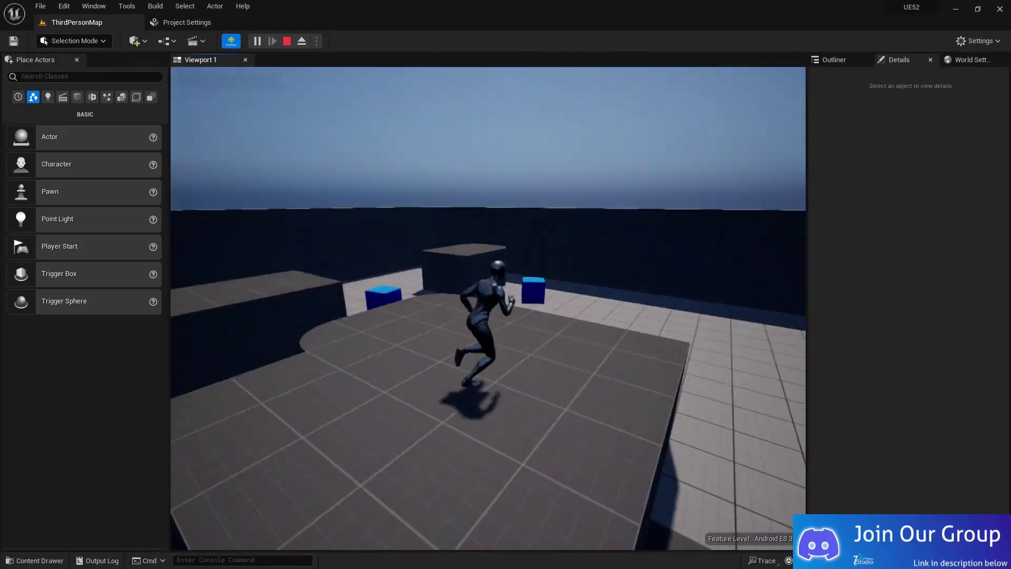
key("w")
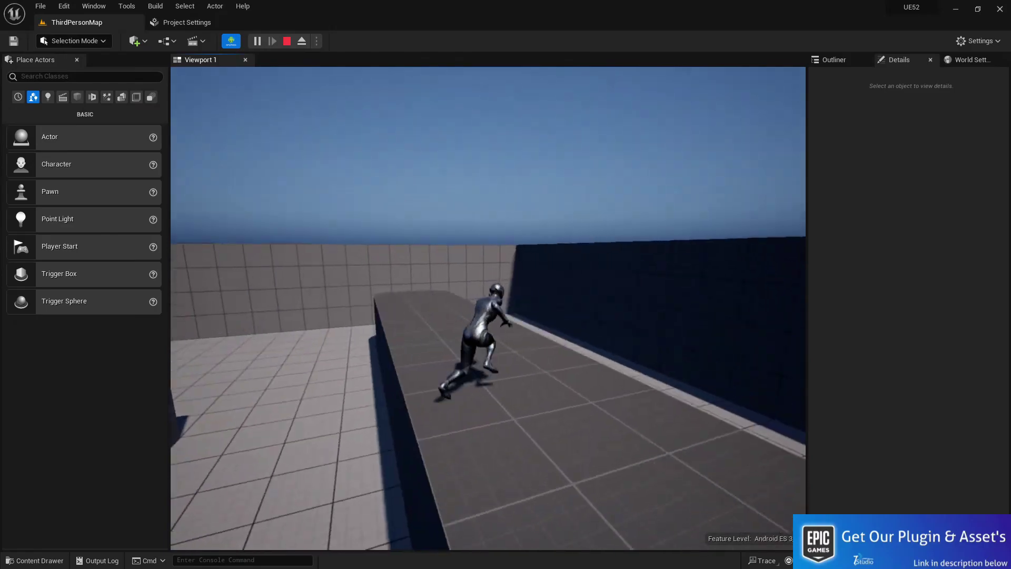
key("w")
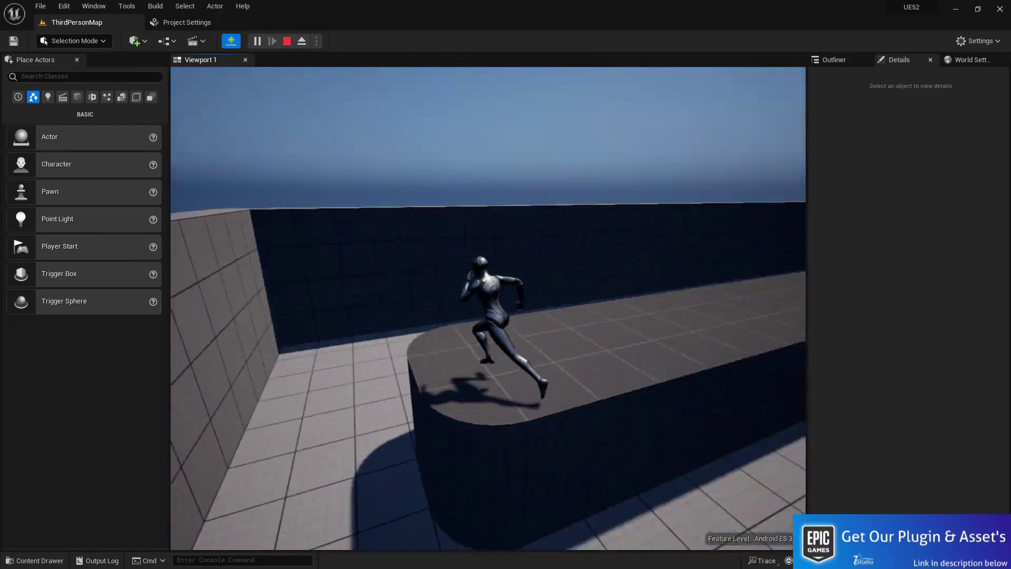
key("w")
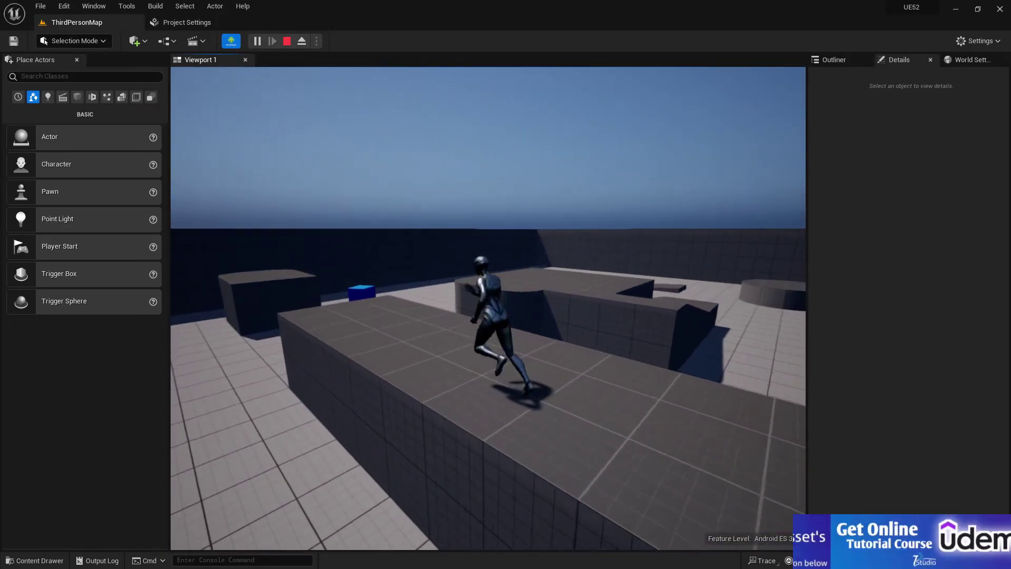
key("w")
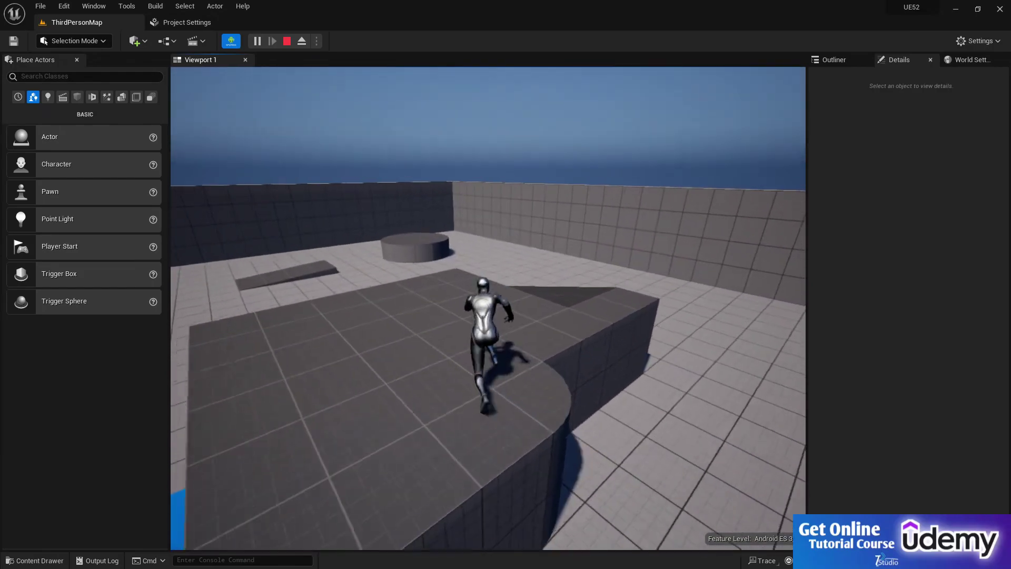
key("w")
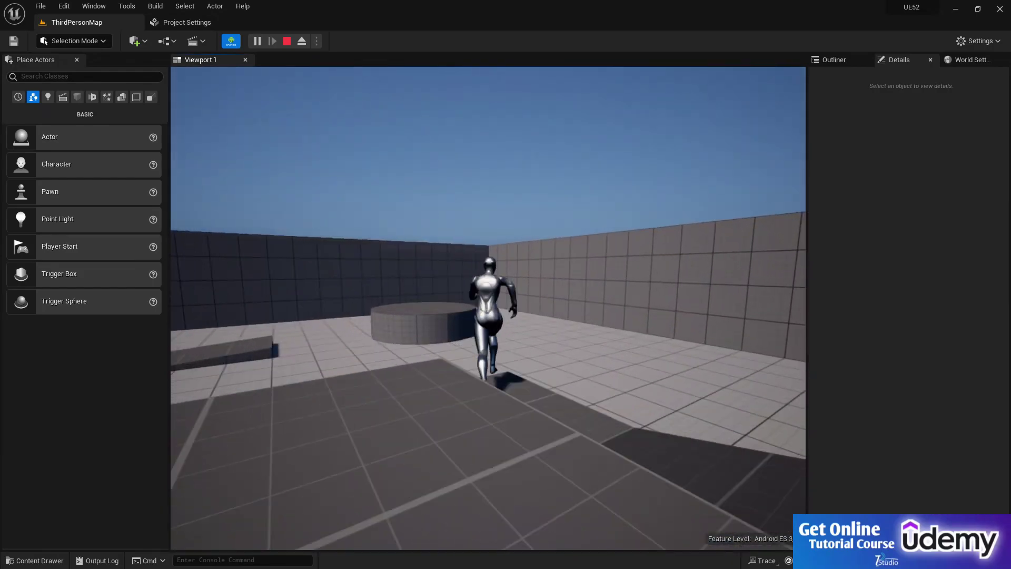
Step: Run the character around the cylinder, through the corridor, up the ramp with a jump and across the blocks
key("w")
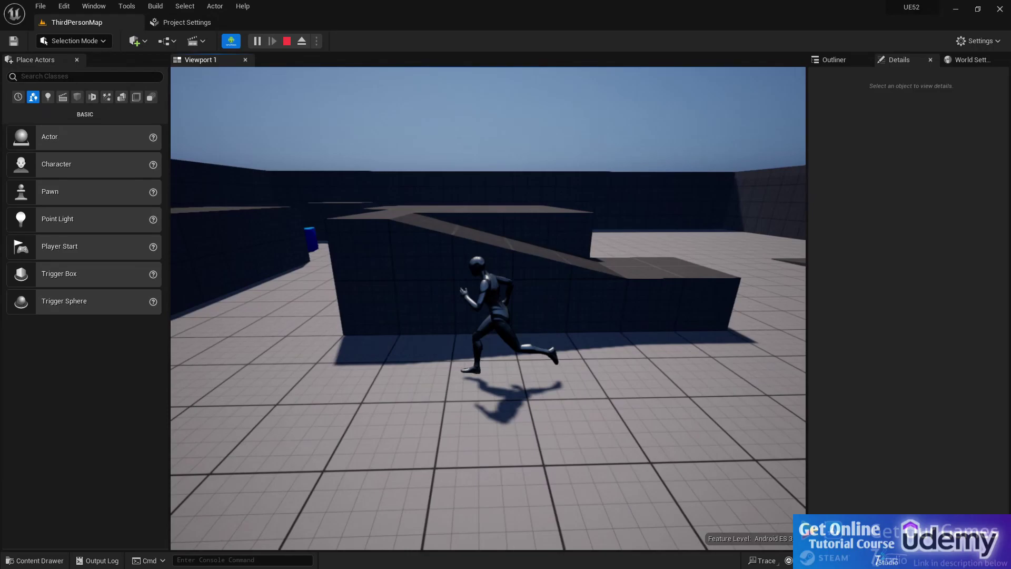
key("w")
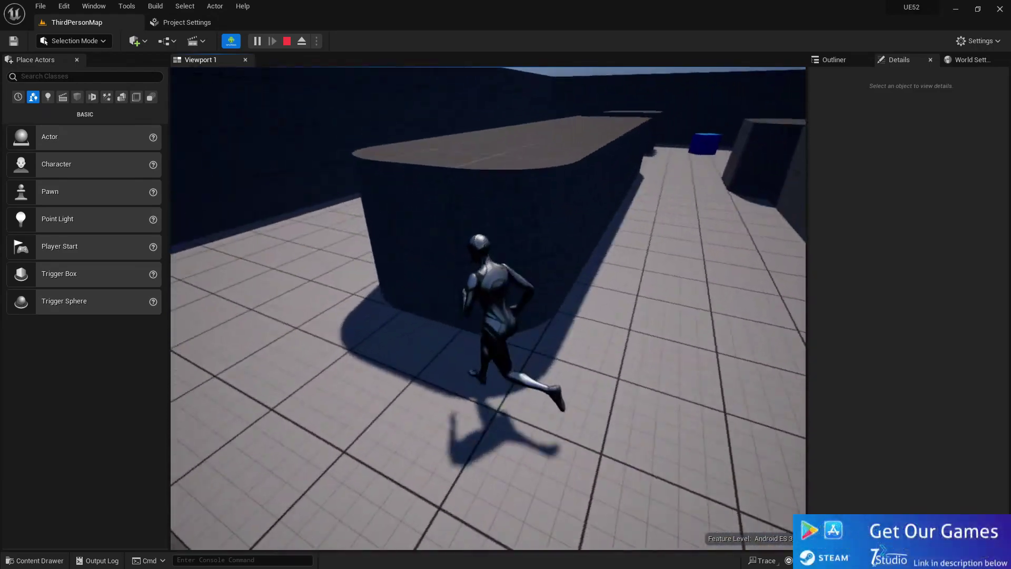
key("w")
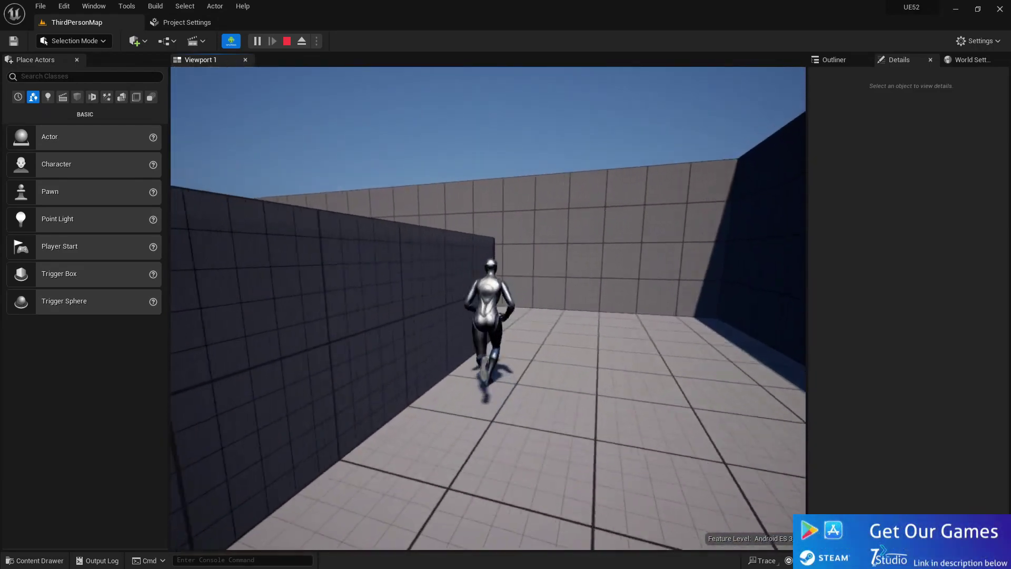
key("w")
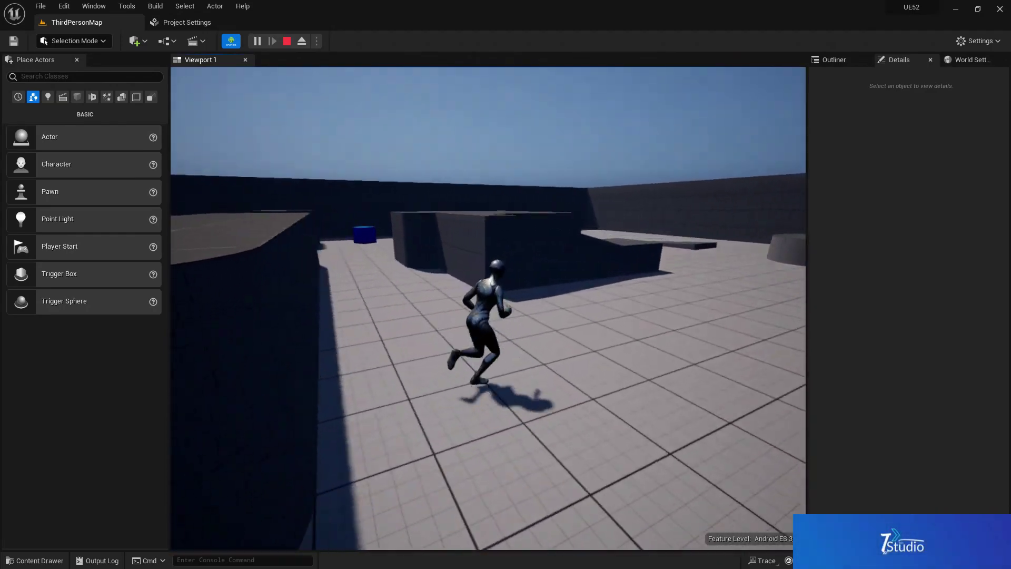
key("w")
key("w")
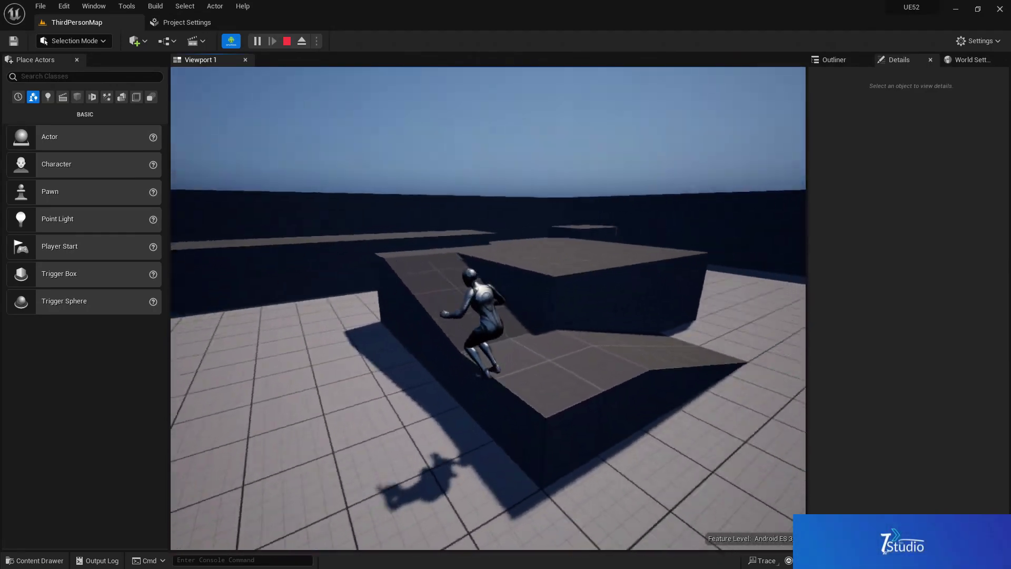
key("w")
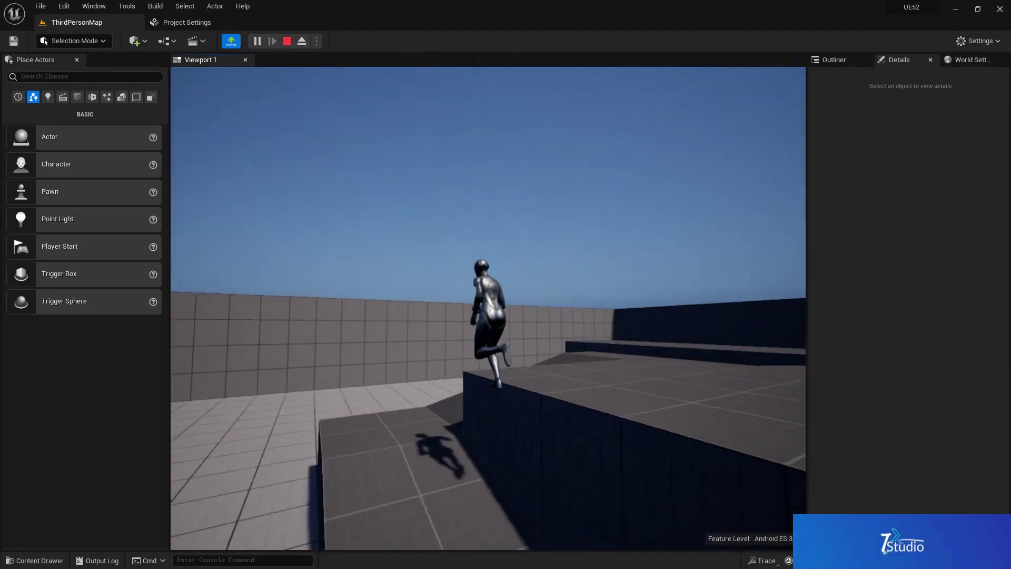
key("w")
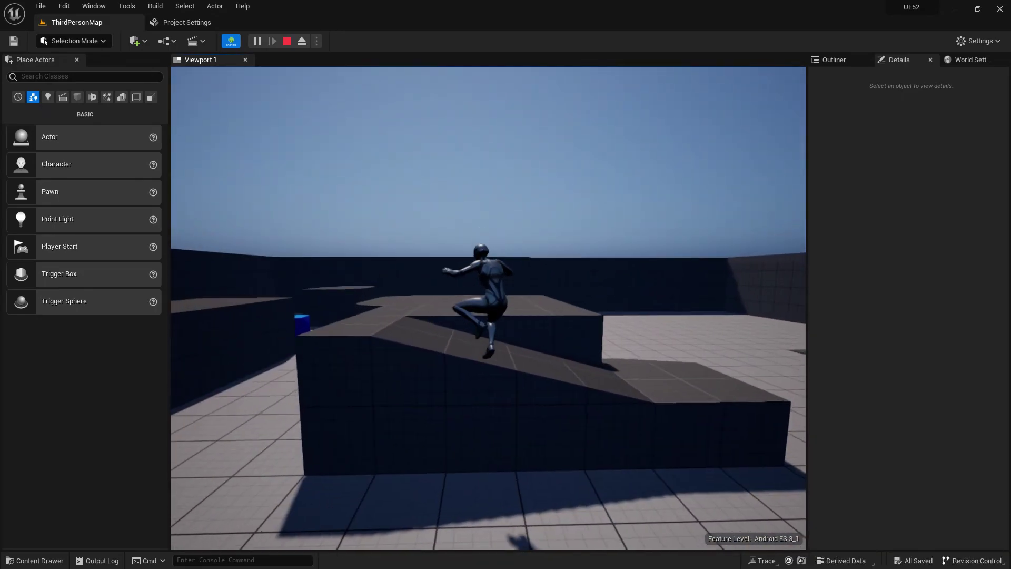
key("w")
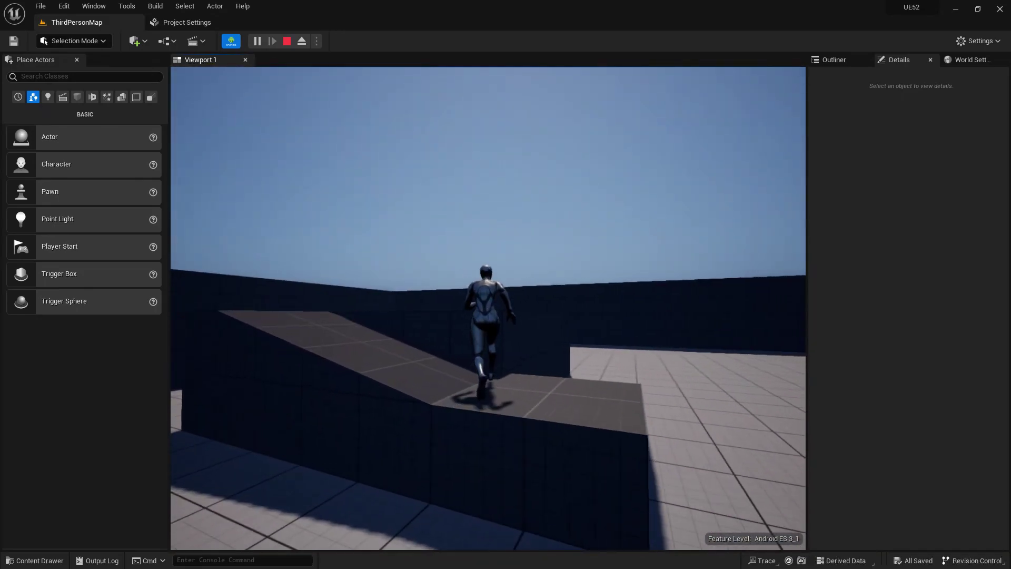
key("w")
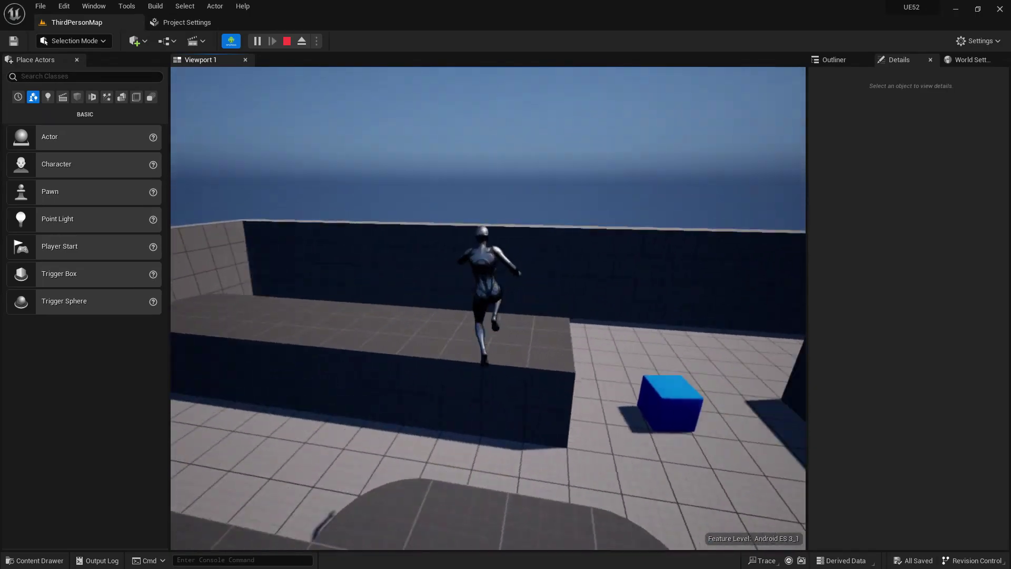
key("w")
key("w")
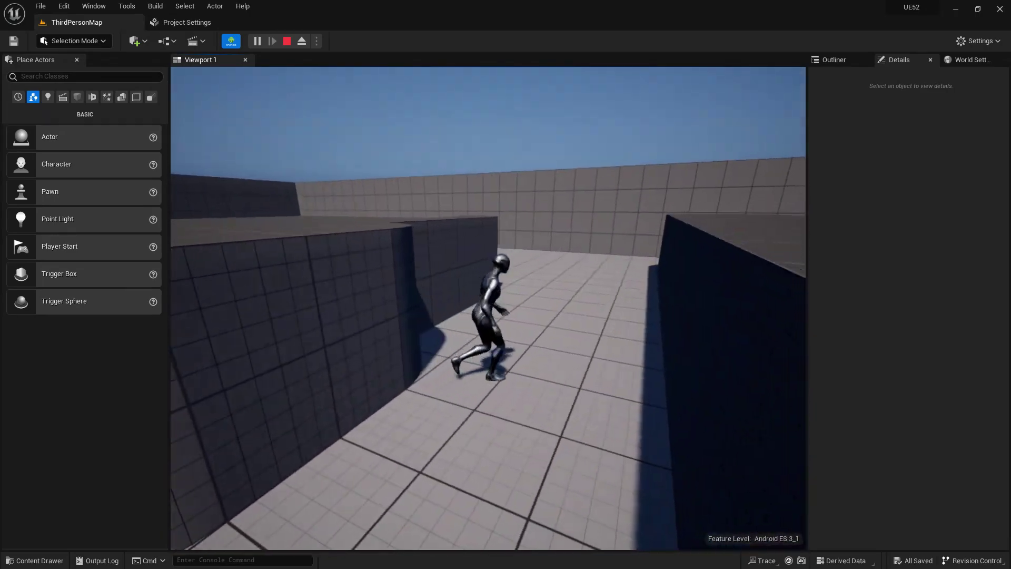